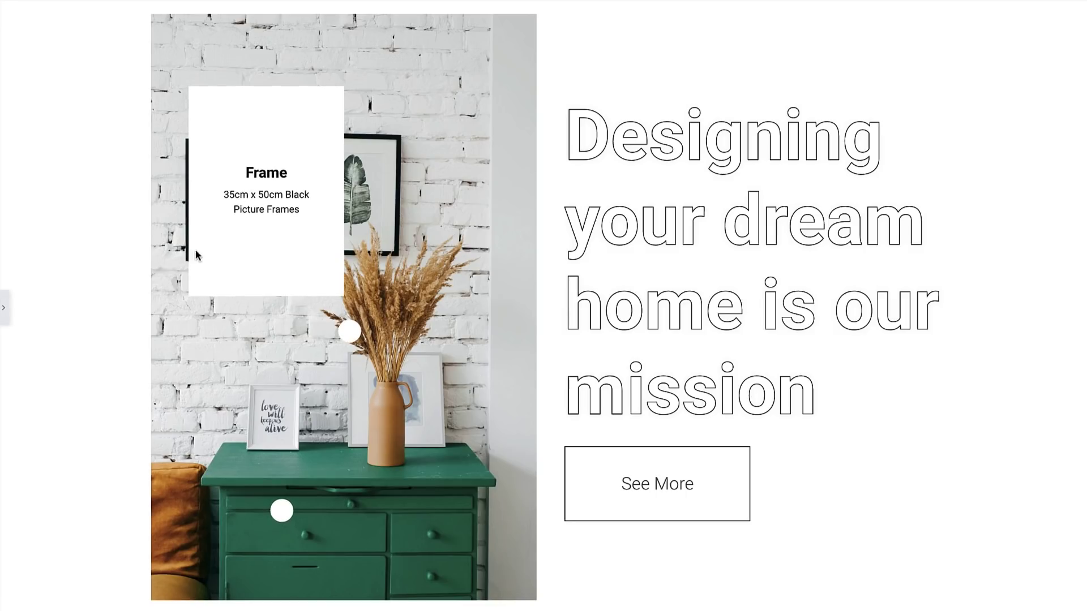
Hide the editor panel and scroll past the example pages to the interior-design page's three hotspots.
left_click(3, 308)
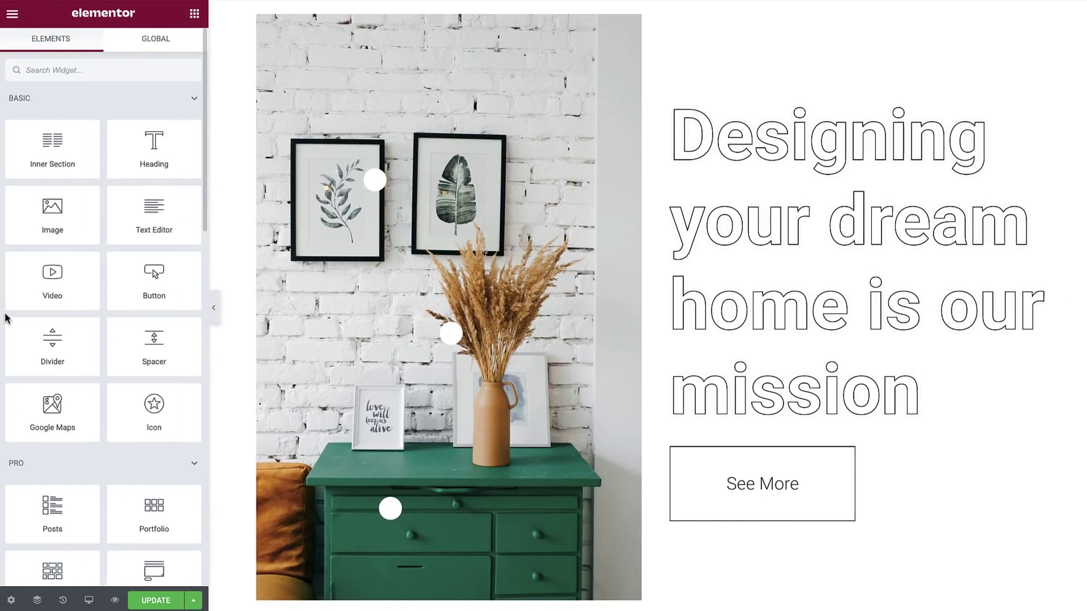
scroll(5, 315, "down", 3)
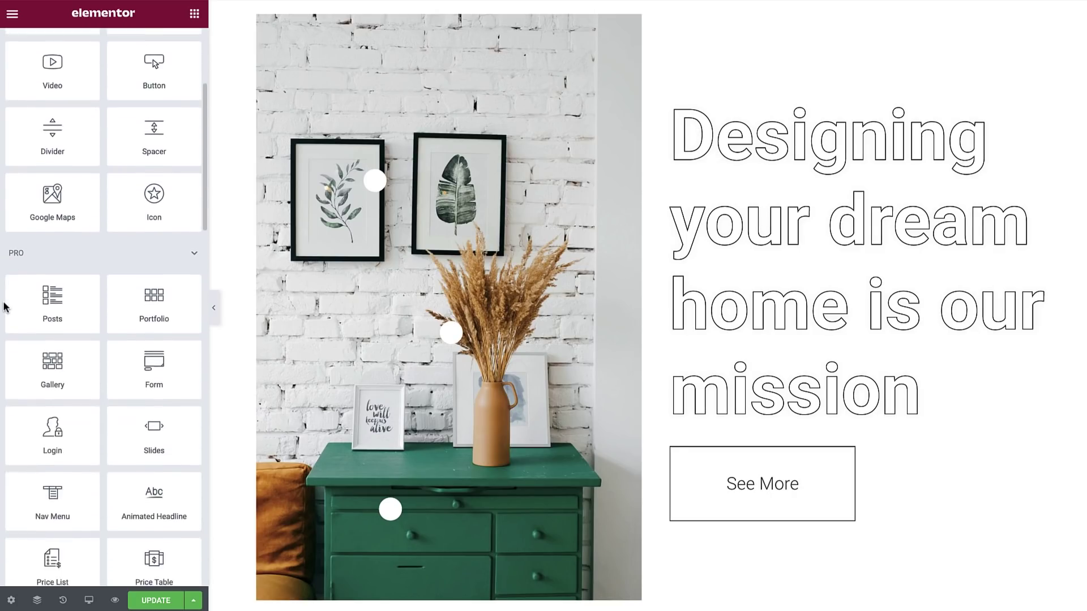
scroll(4, 308, "down", 5)
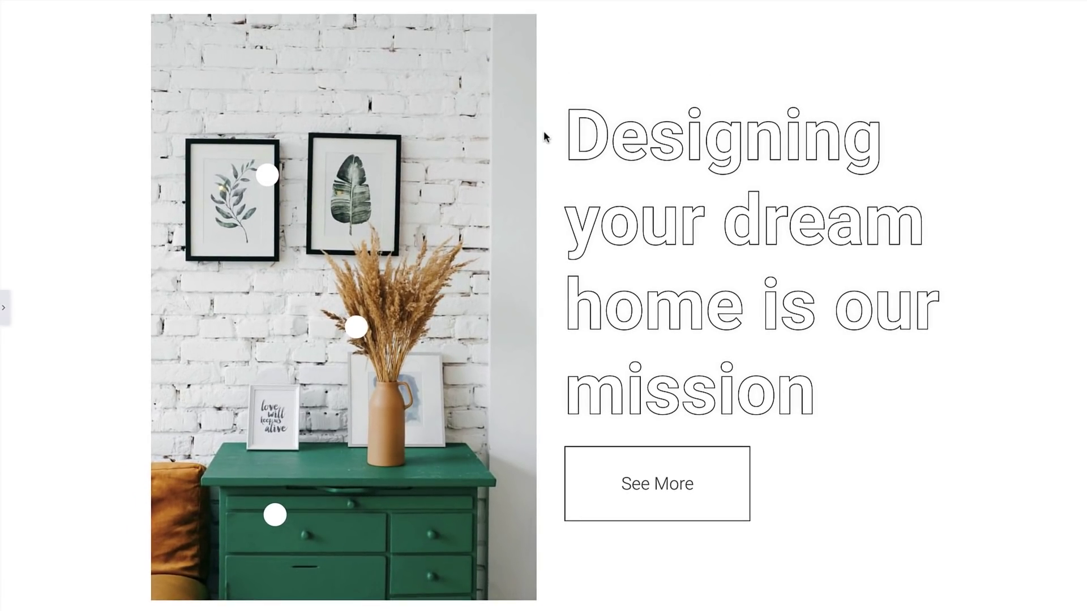
Preview the Vase and Frame hotspot flip cards, then bring back the editor panel.
left_click(363, 328)
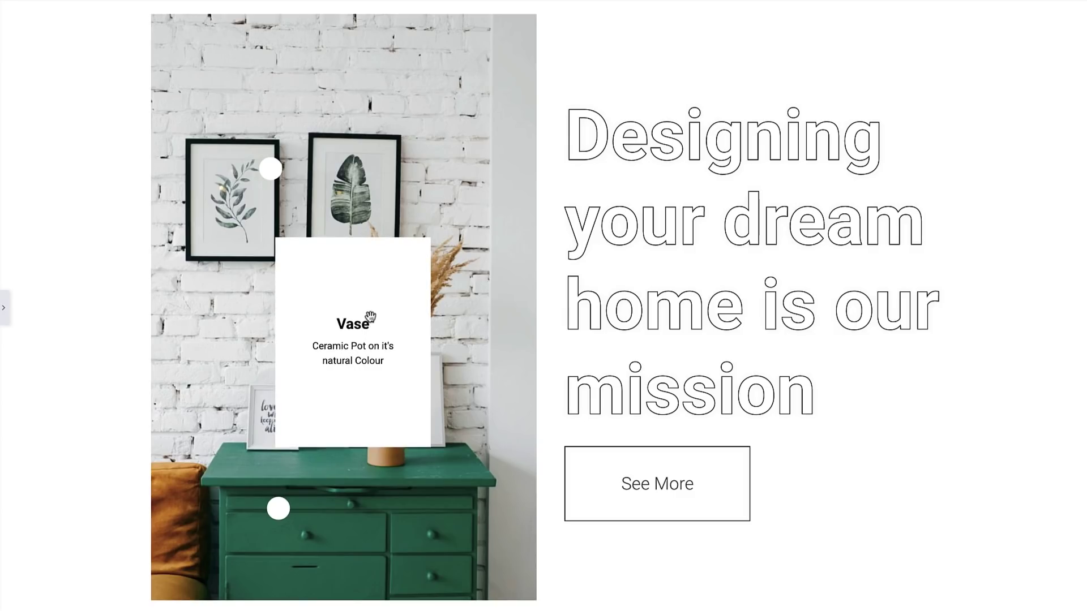
left_click(270, 169)
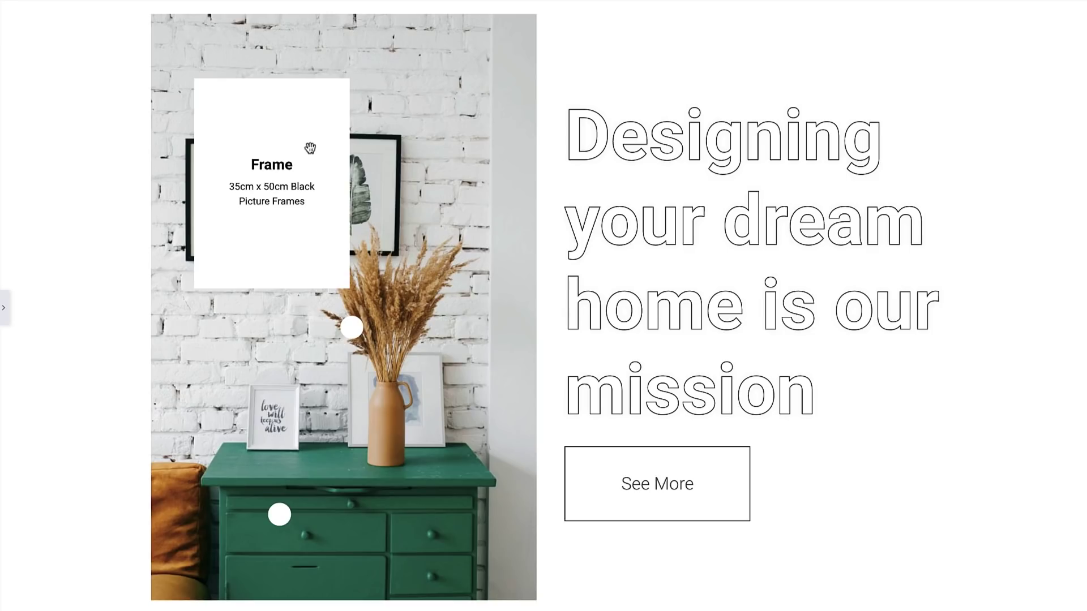
left_click(5, 309)
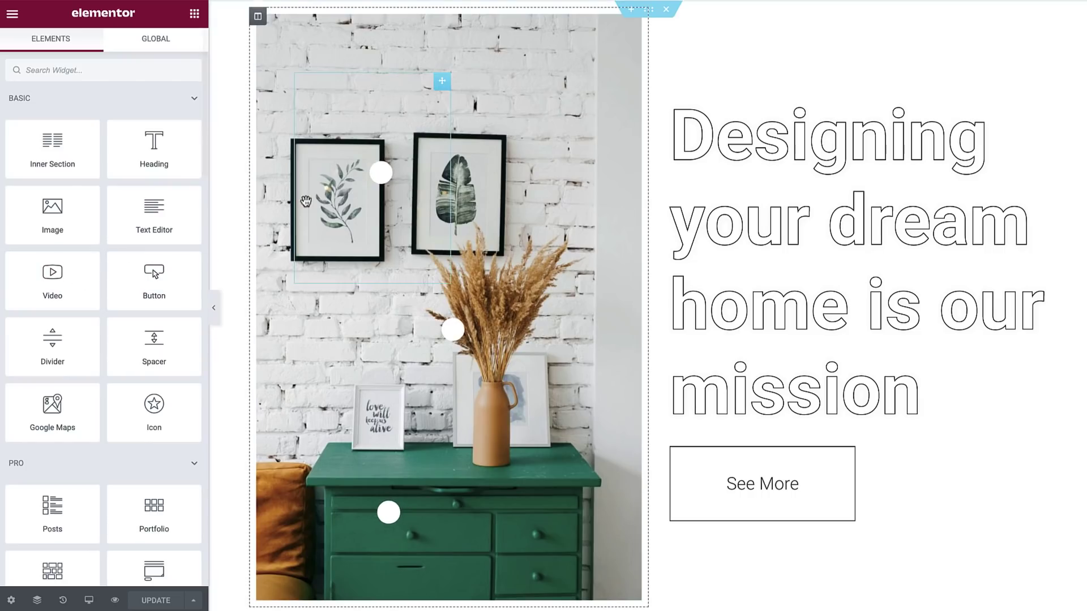
Select the Frame flip box and the background photo, then bring up the photo column's options.
left_click(372, 181)
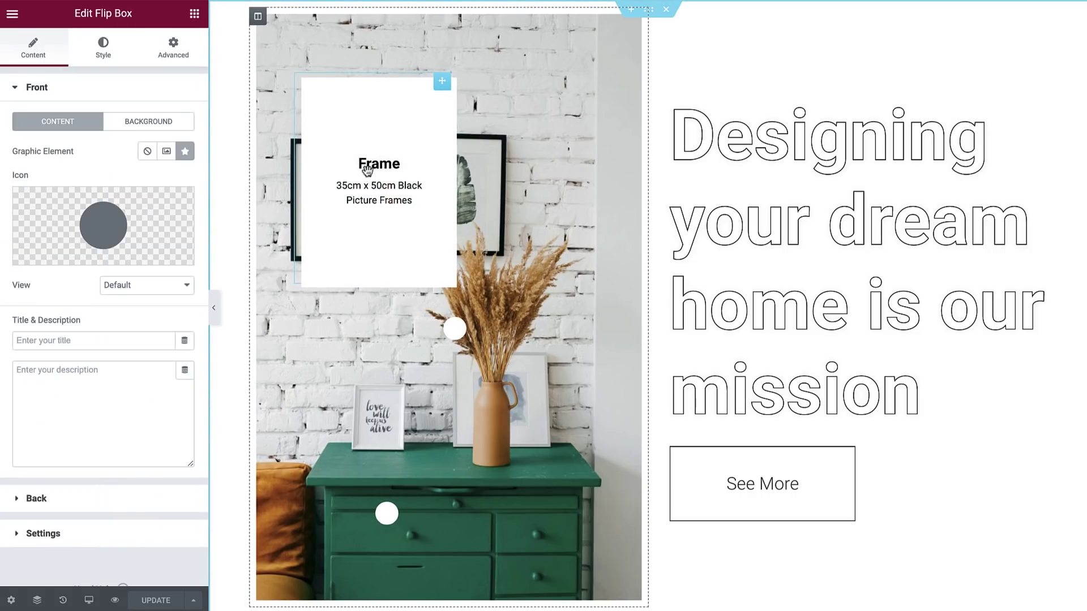
left_click(327, 51)
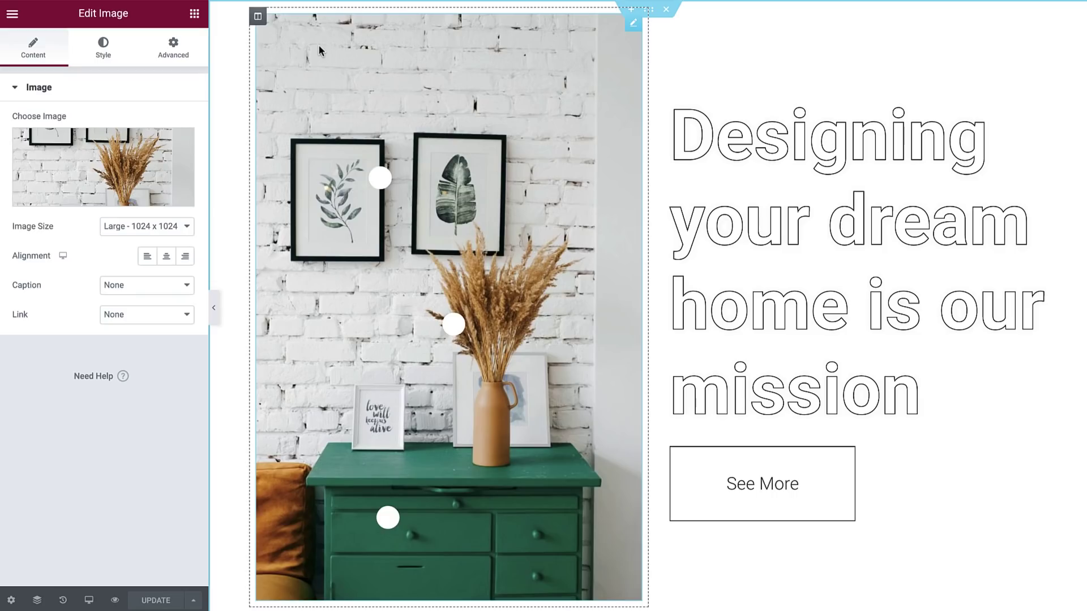
right_click(258, 17)
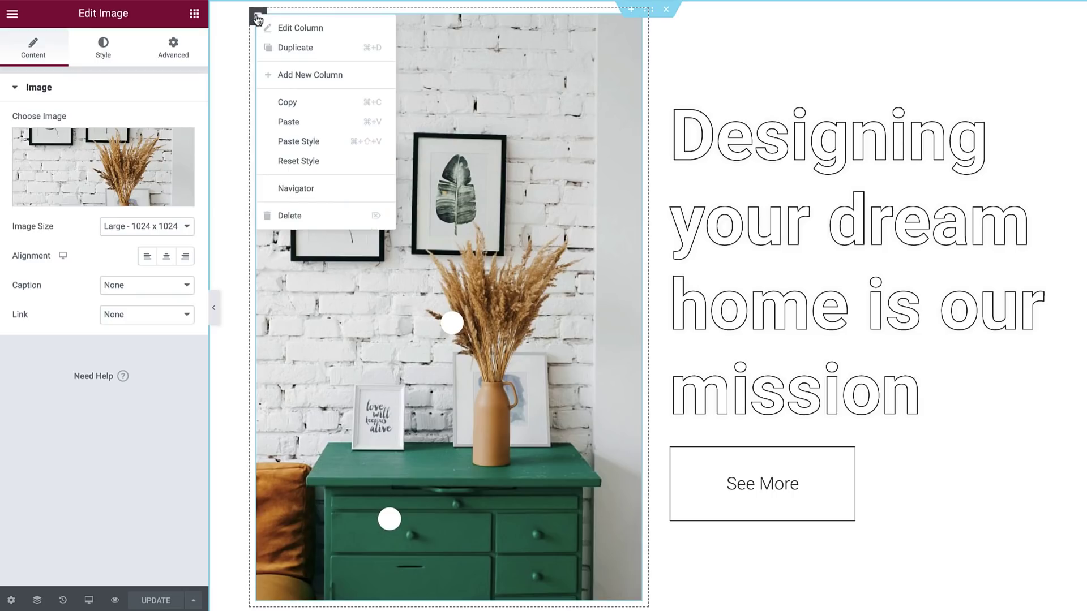
Delete the photo column and add a new empty column left of the heading.
left_click(289, 215)
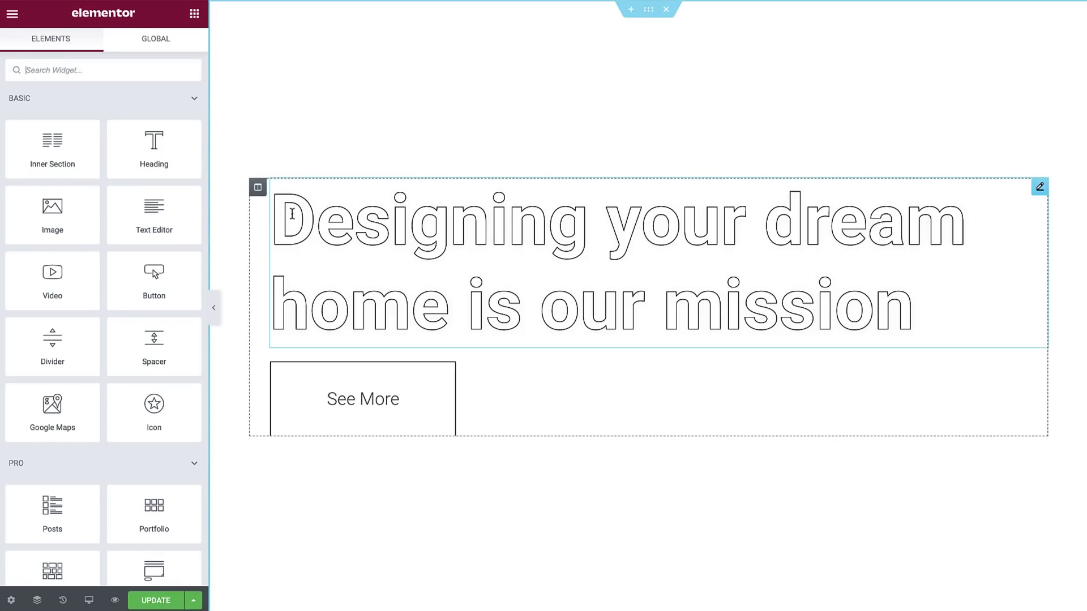
right_click(258, 188)
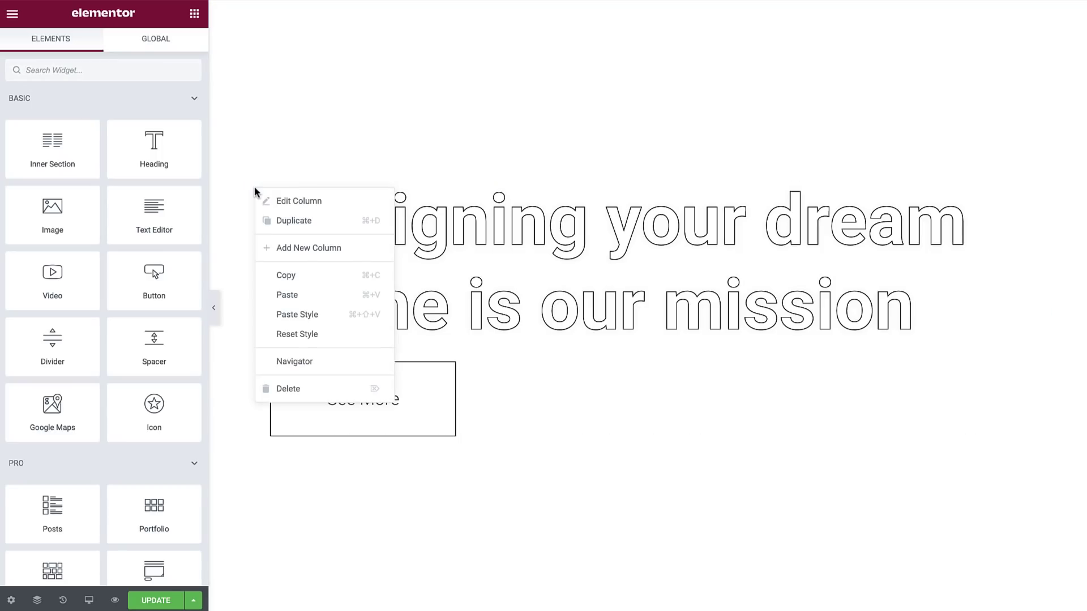
left_click(284, 248)
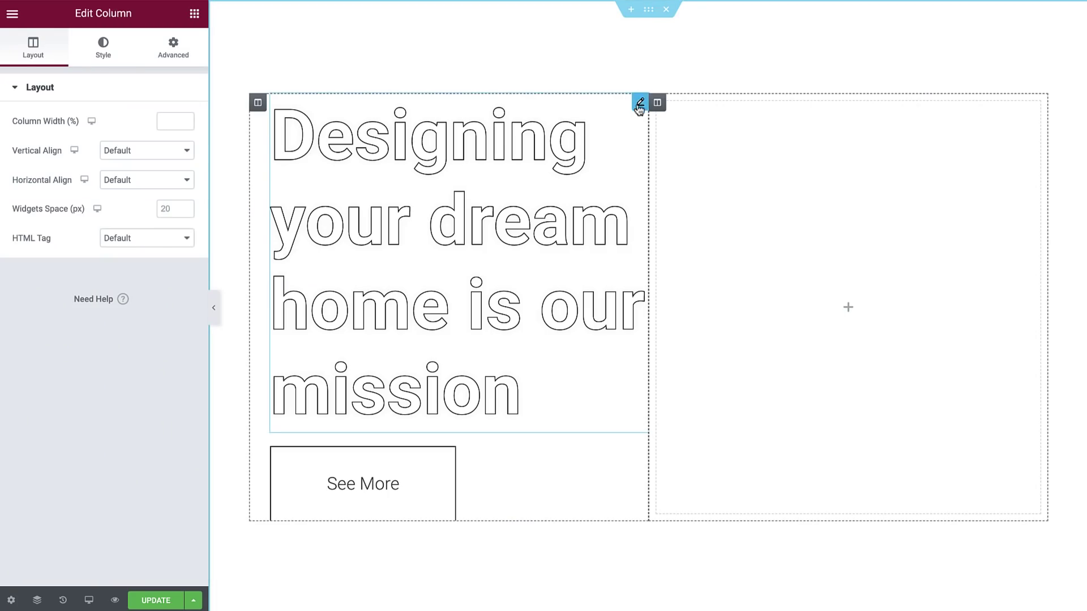
left_click_drag(659, 102, 293, 136)
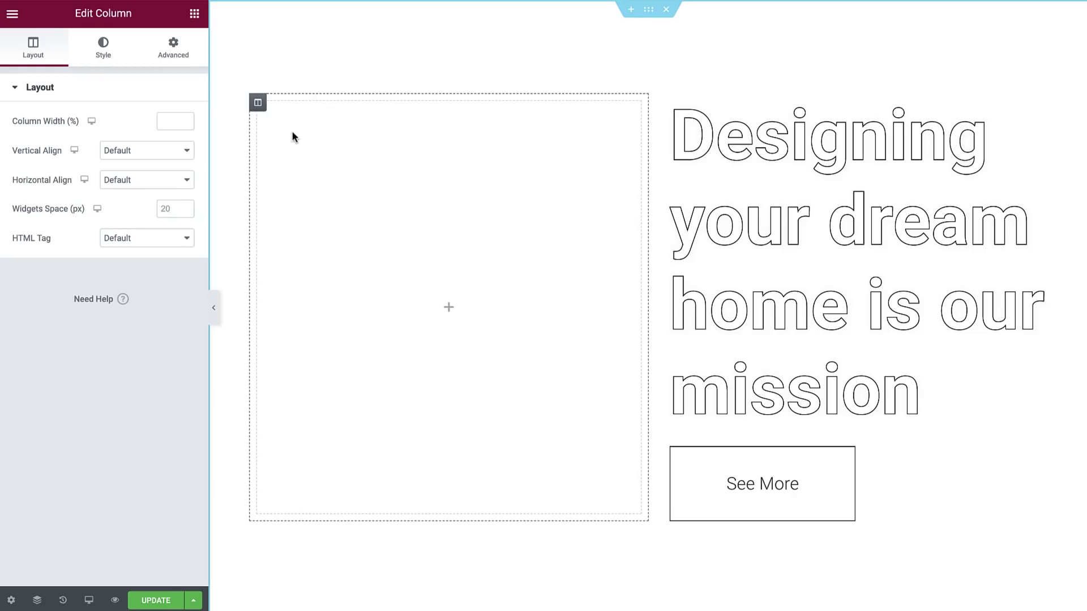
Add an Image widget to the new column showing the dried-flowers photo.
left_click(195, 13)
left_click_drag(45, 208, 348, 229)
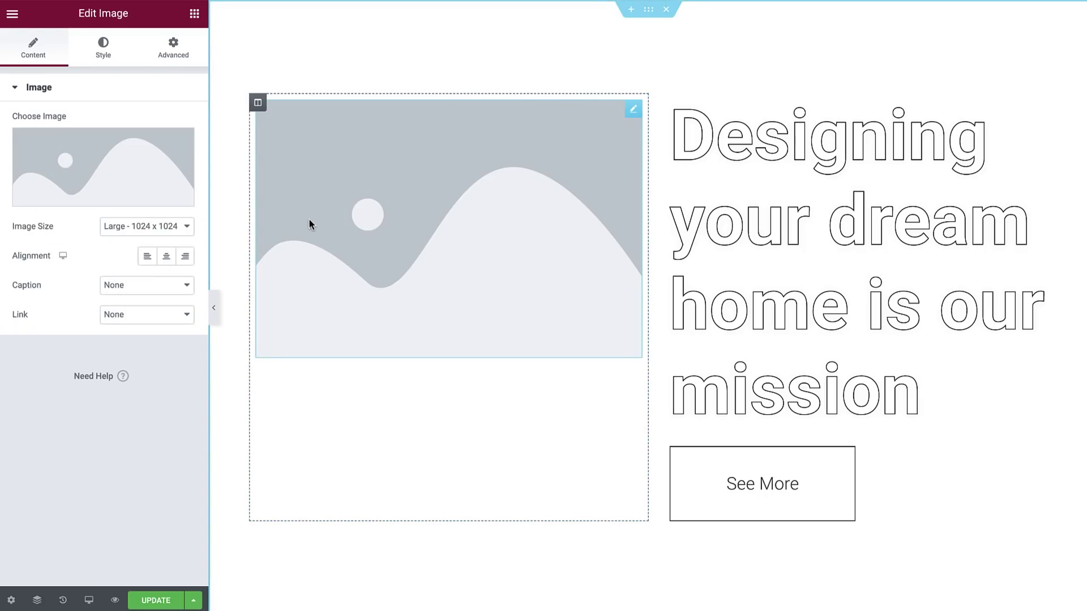
left_click(154, 171)
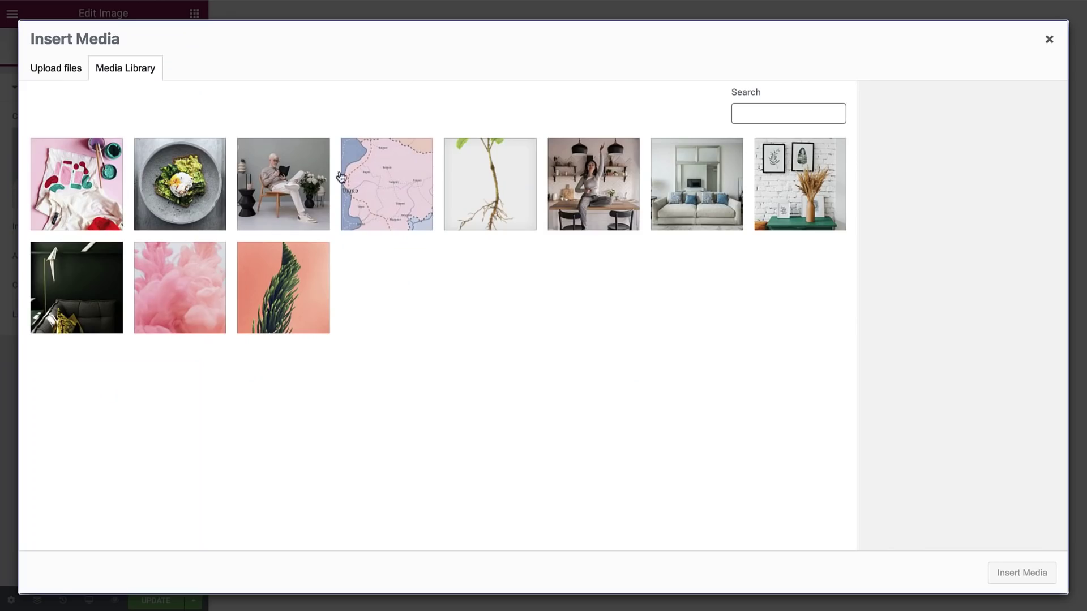
left_click(787, 224)
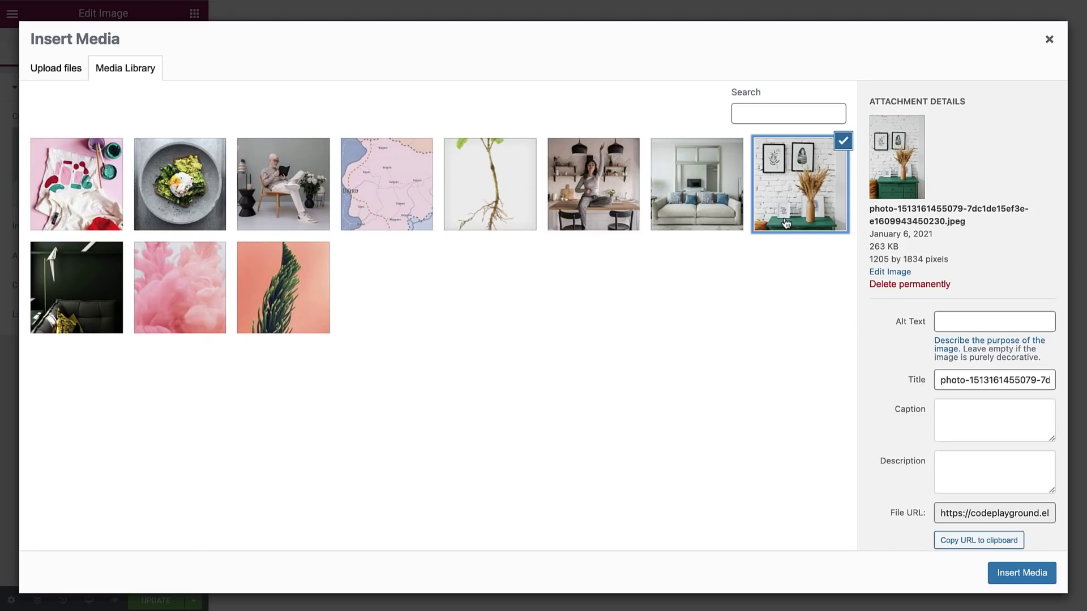
left_click(1019, 571)
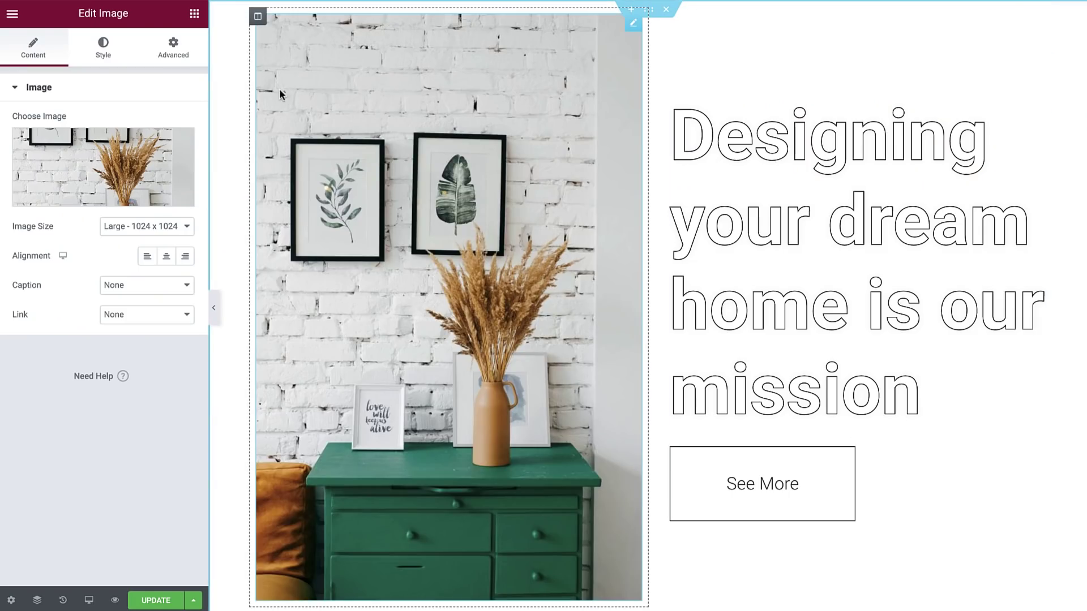
Search 'fli' and place a Flip Box widget above the dried-flowers photo.
left_click(194, 14)
type("fli")
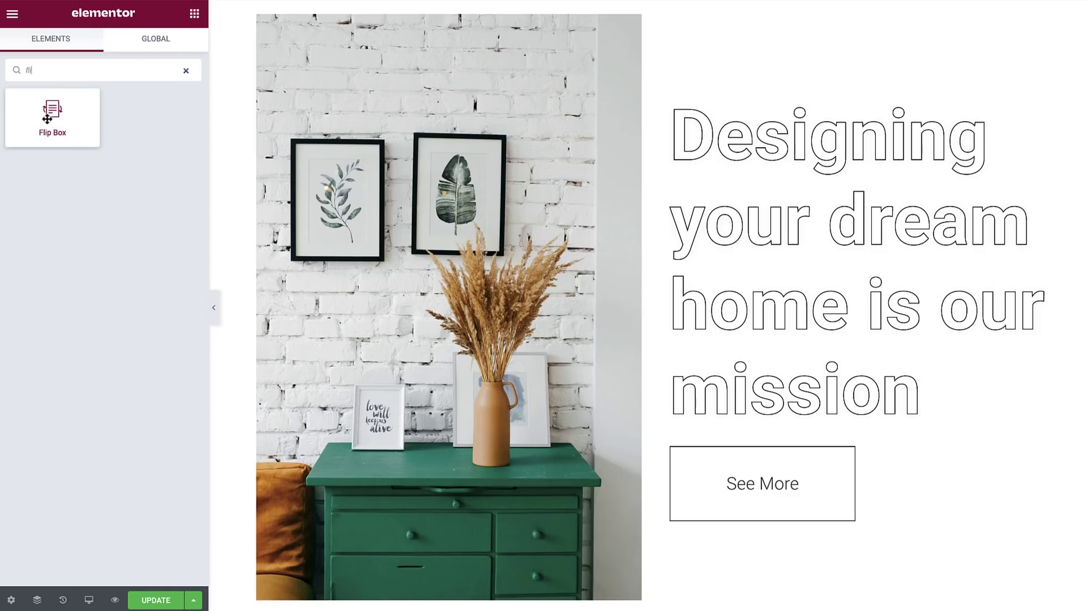
left_click_drag(43, 120, 351, 75)
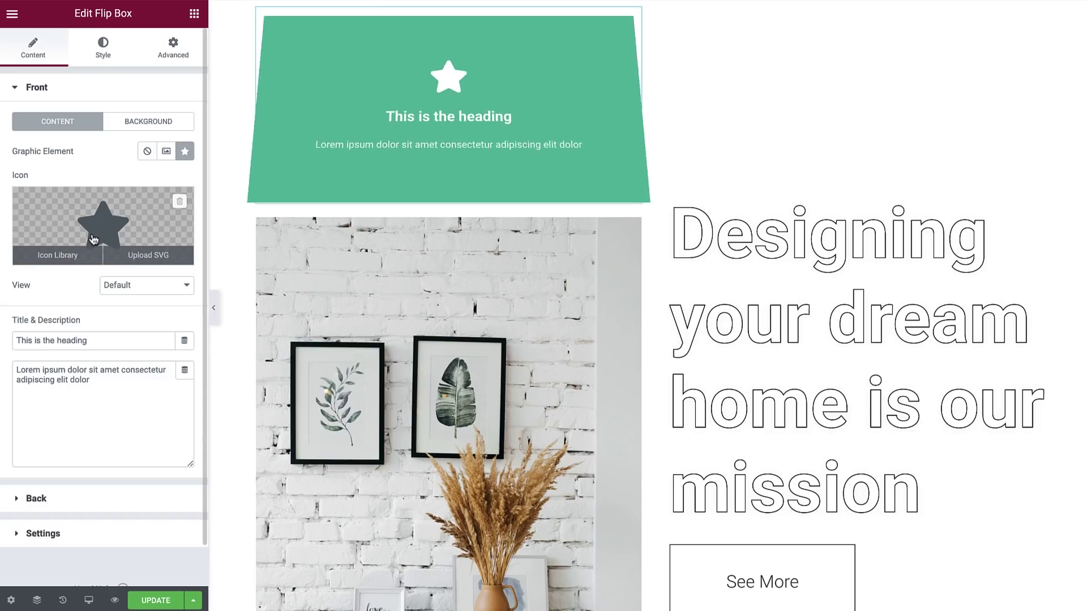
Set the flip box front icon to the solid Circle icon.
left_click(94, 238)
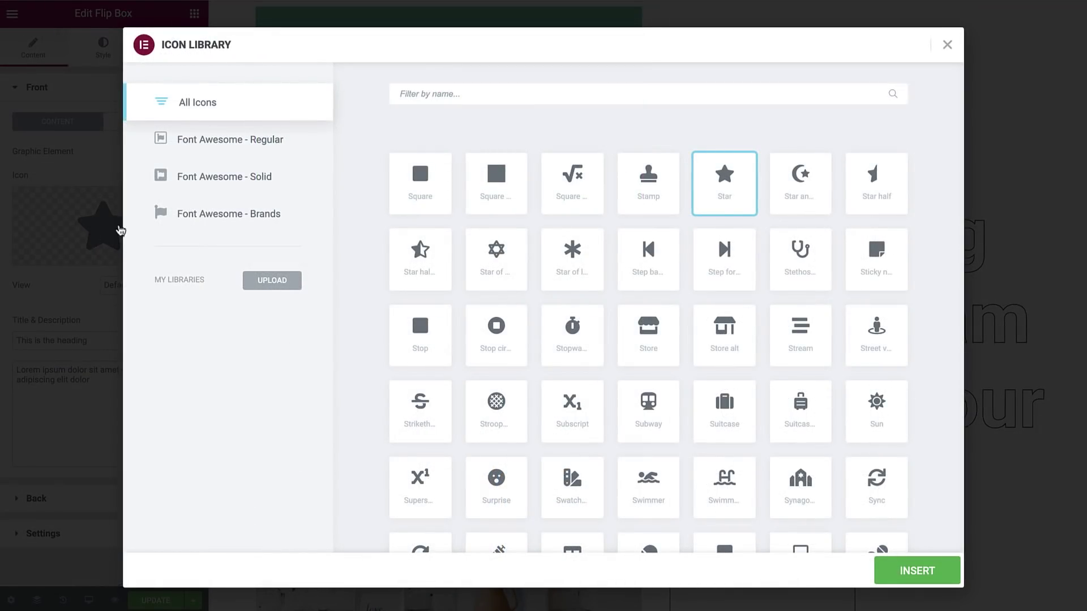
type("circl")
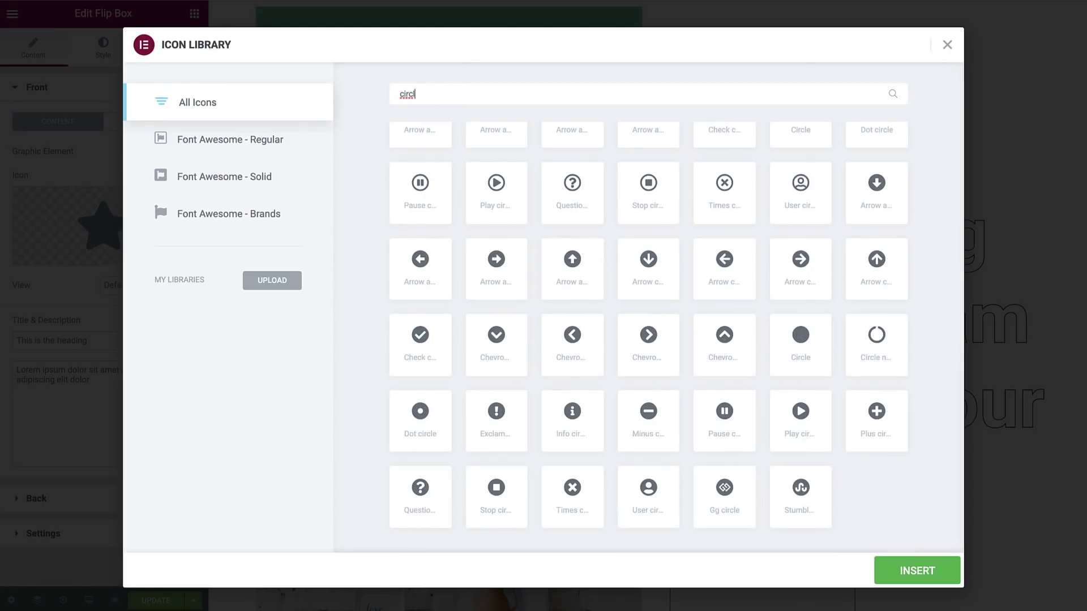
left_click(791, 343)
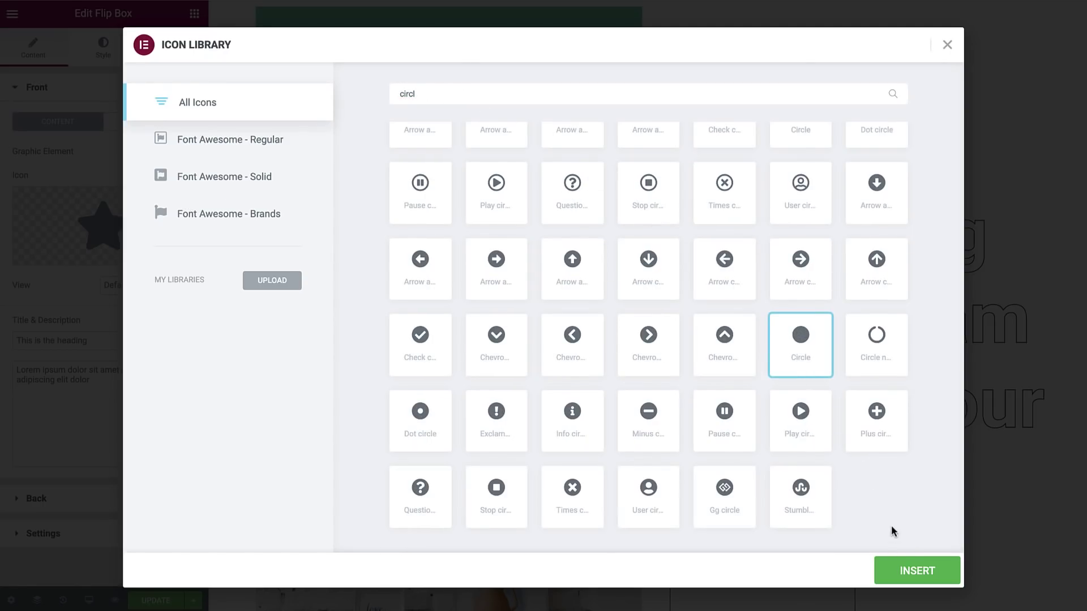
left_click(905, 569)
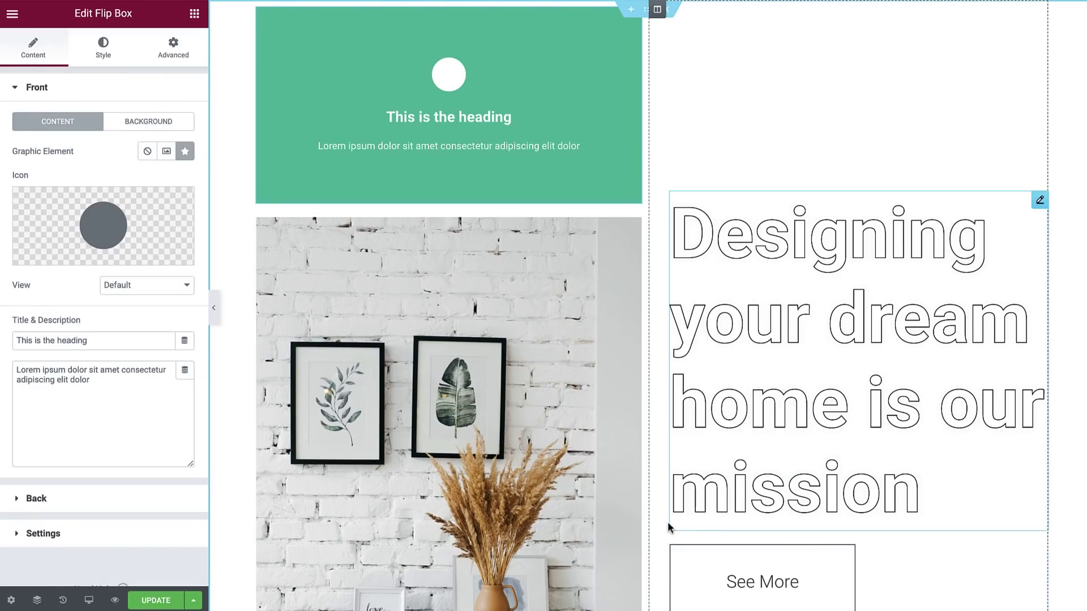
Clear the front side's placeholder title and description.
triple_click(126, 346)
key("BackSpace")
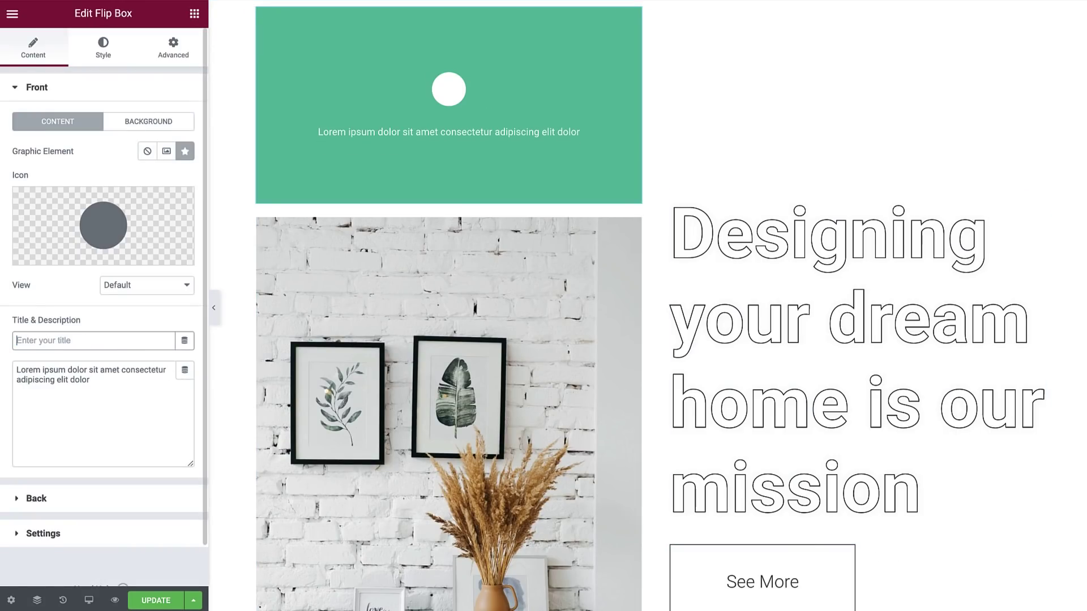
triple_click(149, 381)
key("BackSpace")
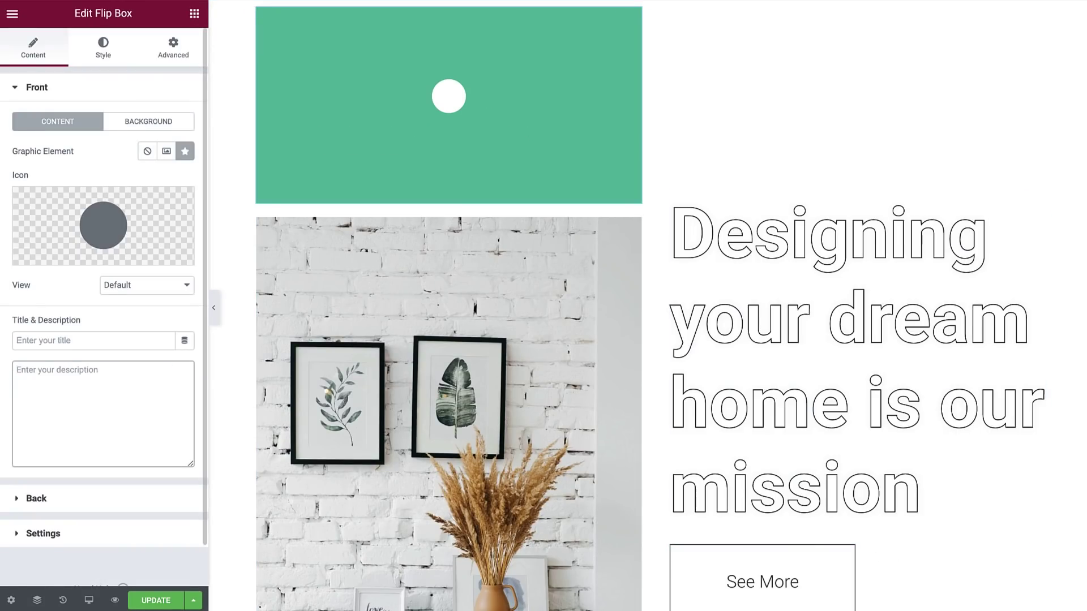
Give the front a Classic background colour with alpha 0, fully transparent.
left_click(170, 122)
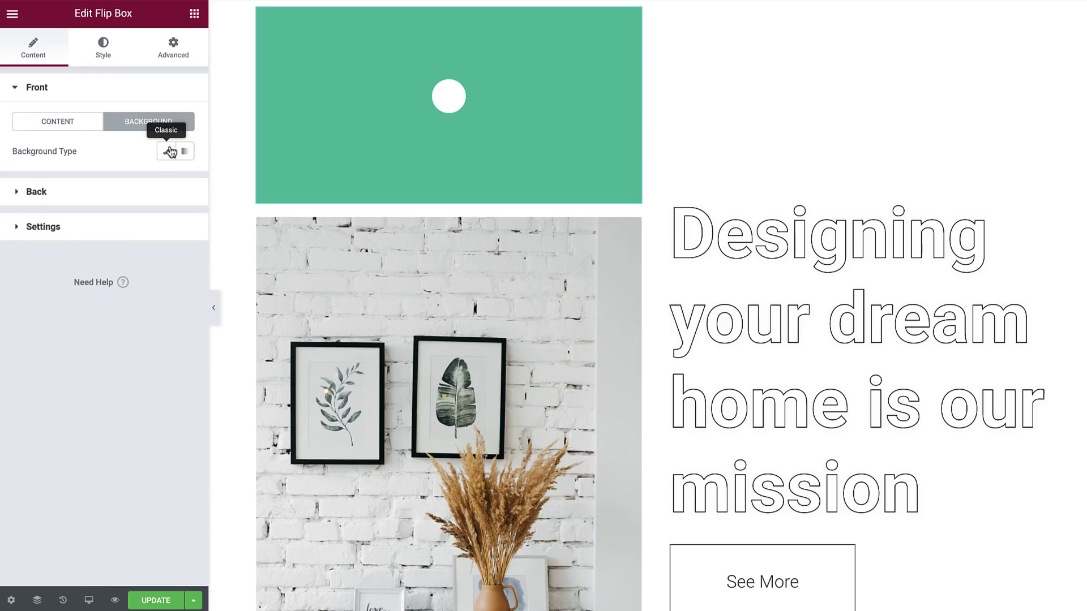
left_click(166, 151)
left_click(186, 180)
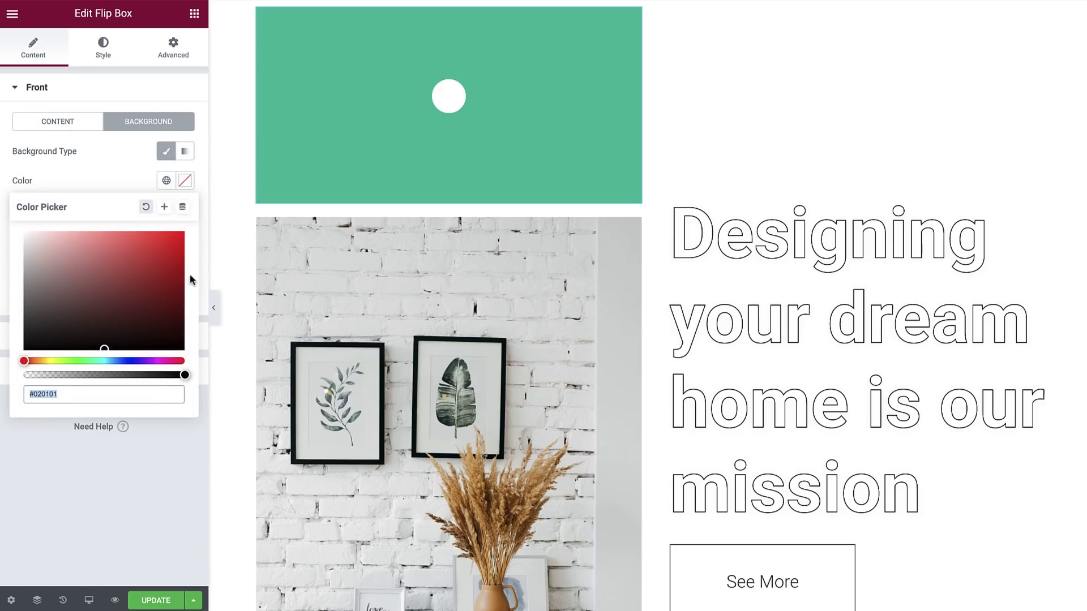
left_click_drag(184, 375, 24, 376)
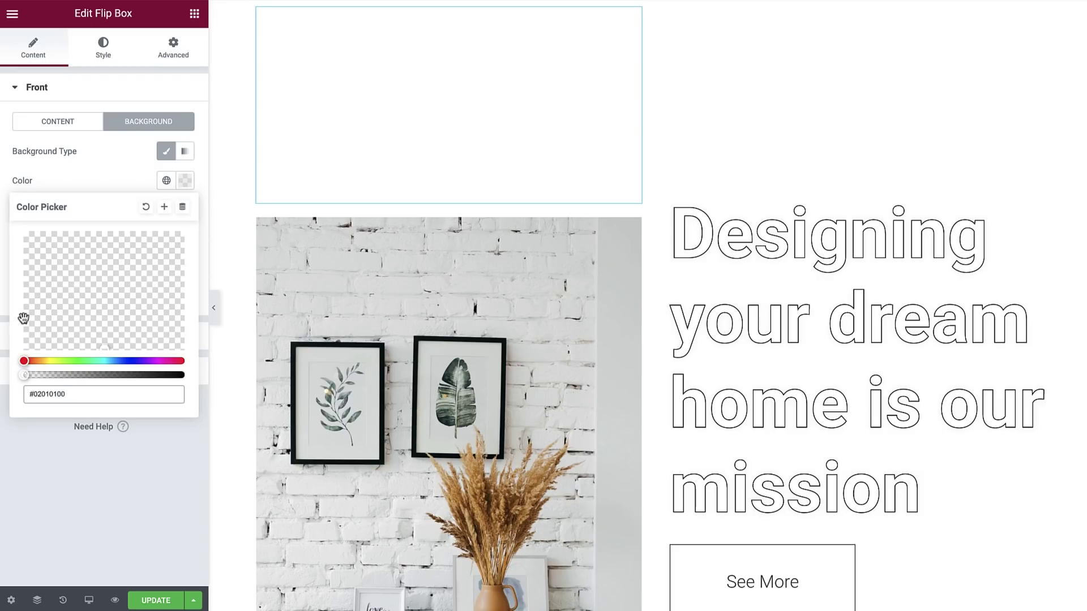
Set the flip box's Advanced width to Custom at 222 px.
left_click(155, 50)
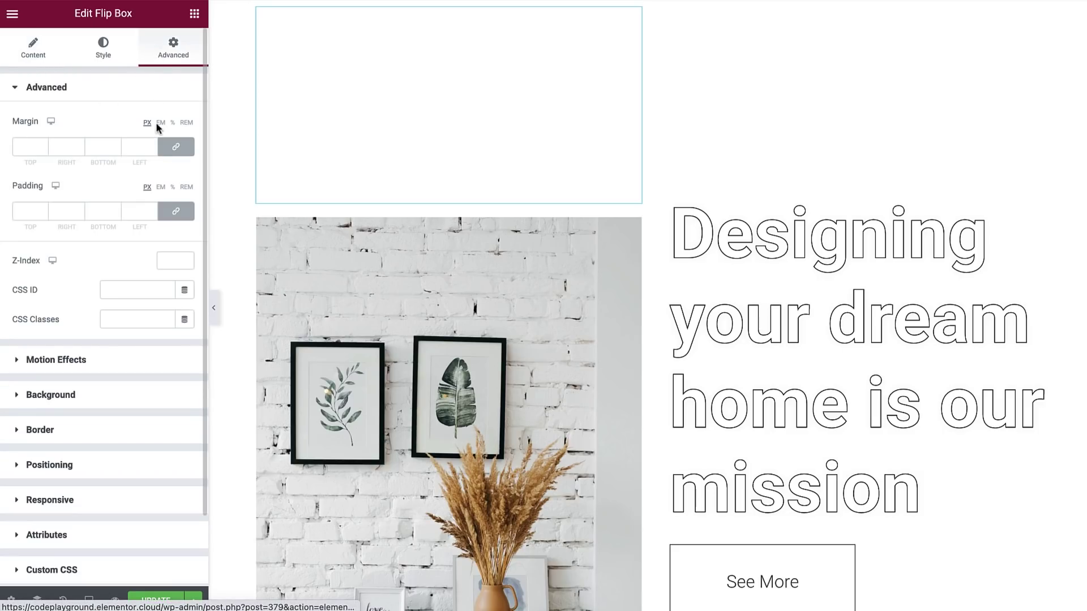
left_click(158, 464)
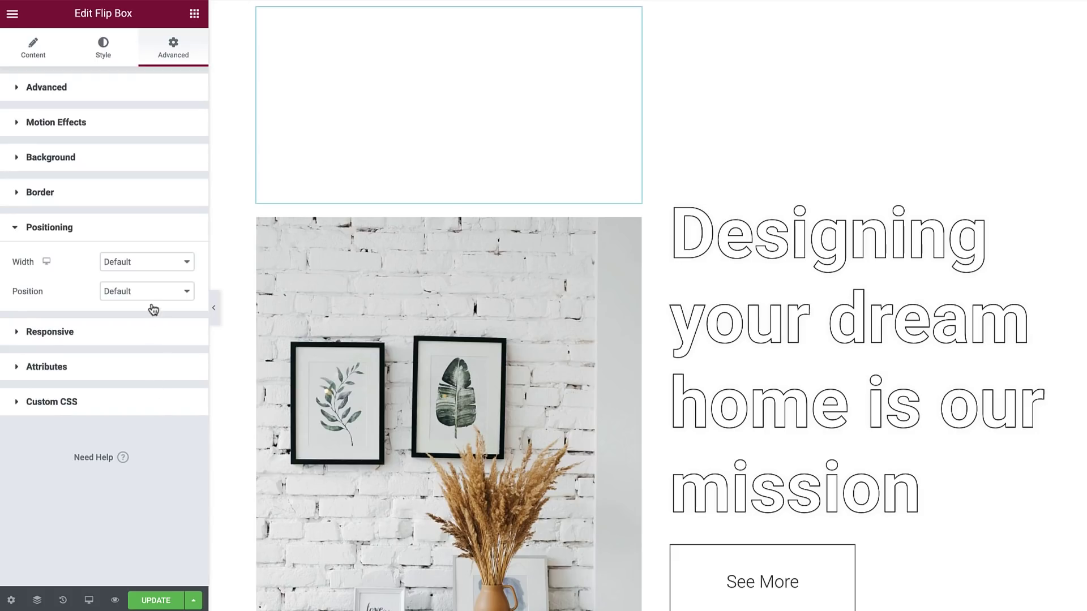
left_click(161, 262)
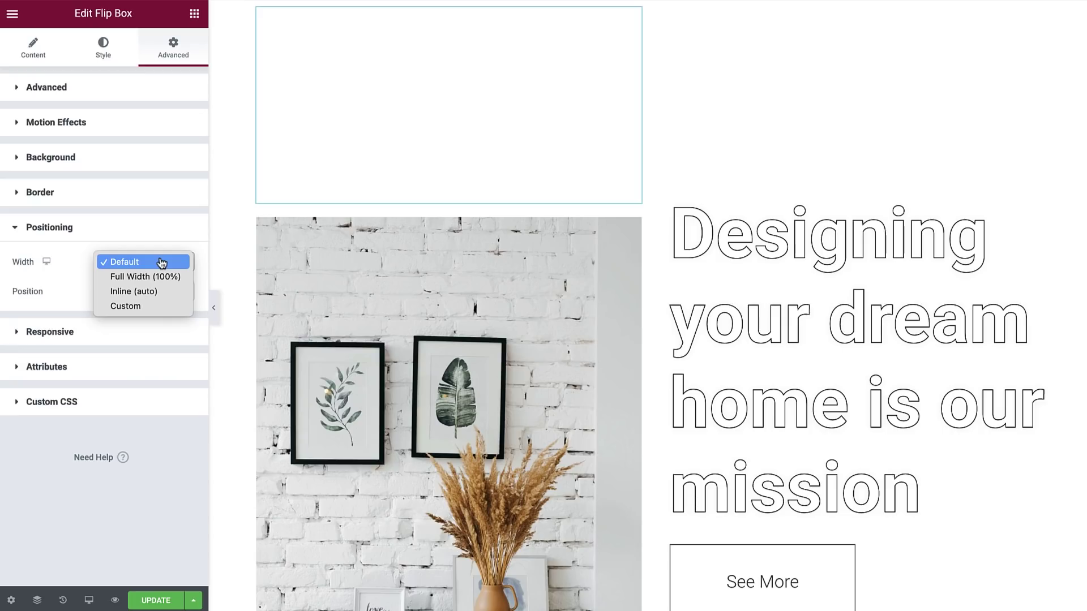
left_click(152, 306)
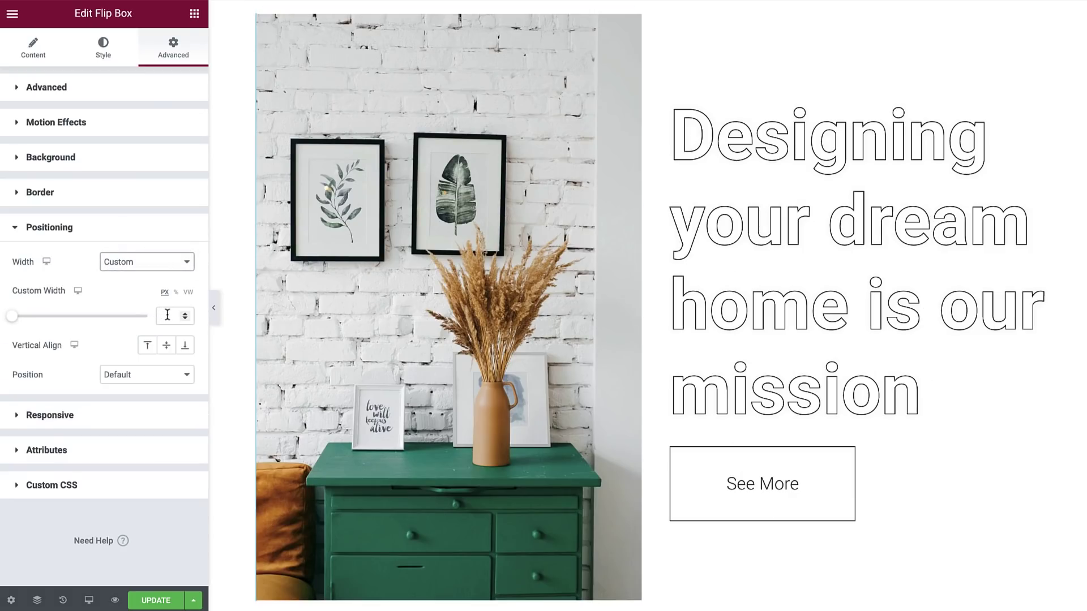
left_click(167, 314)
type("222")
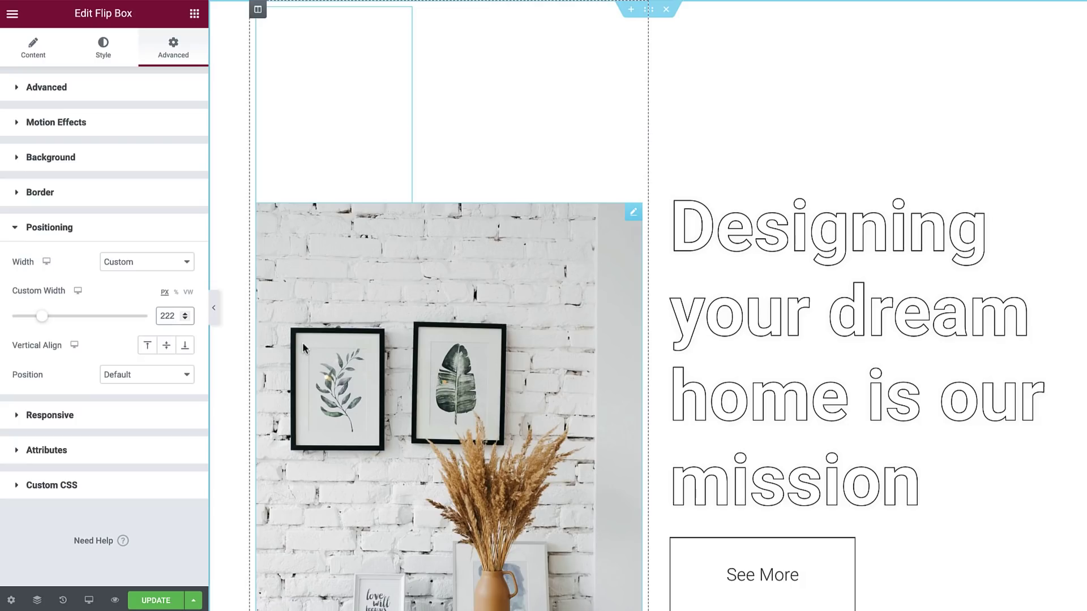
Set the flip box position to Absolute with offsets of 62 px horizontally and 21 px vertically.
left_click(150, 375)
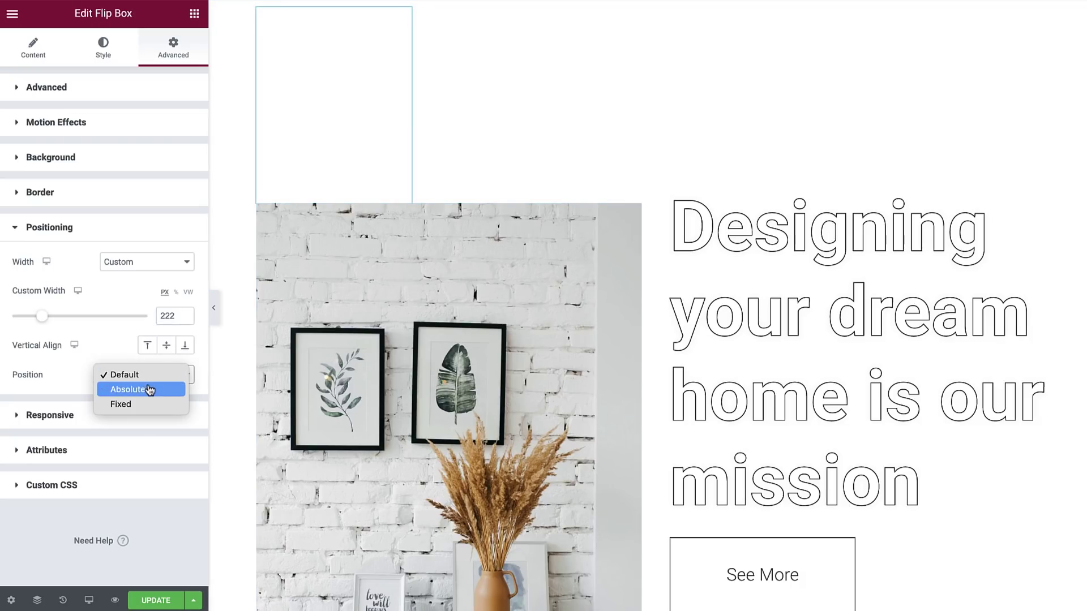
left_click(146, 388)
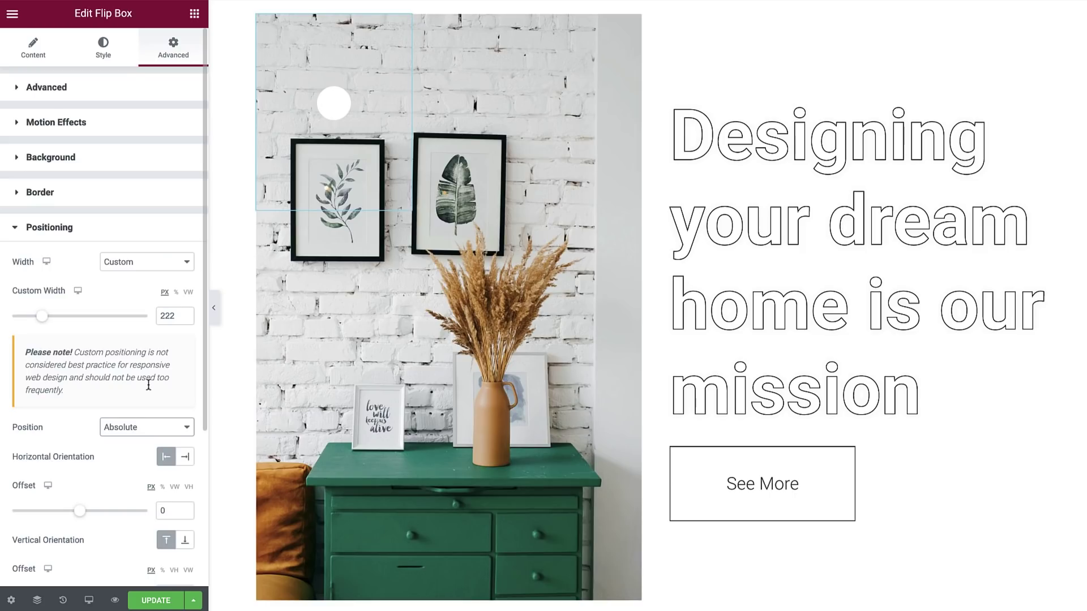
scroll(149, 385, "down", 3)
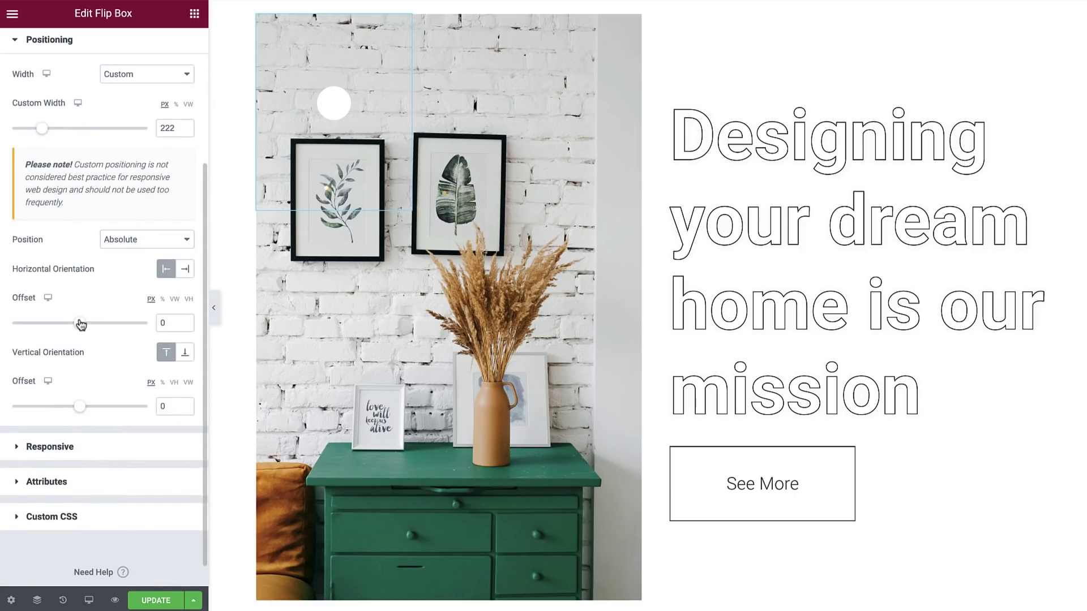
left_click_drag(81, 324, 84, 323)
left_click_drag(79, 406, 83, 408)
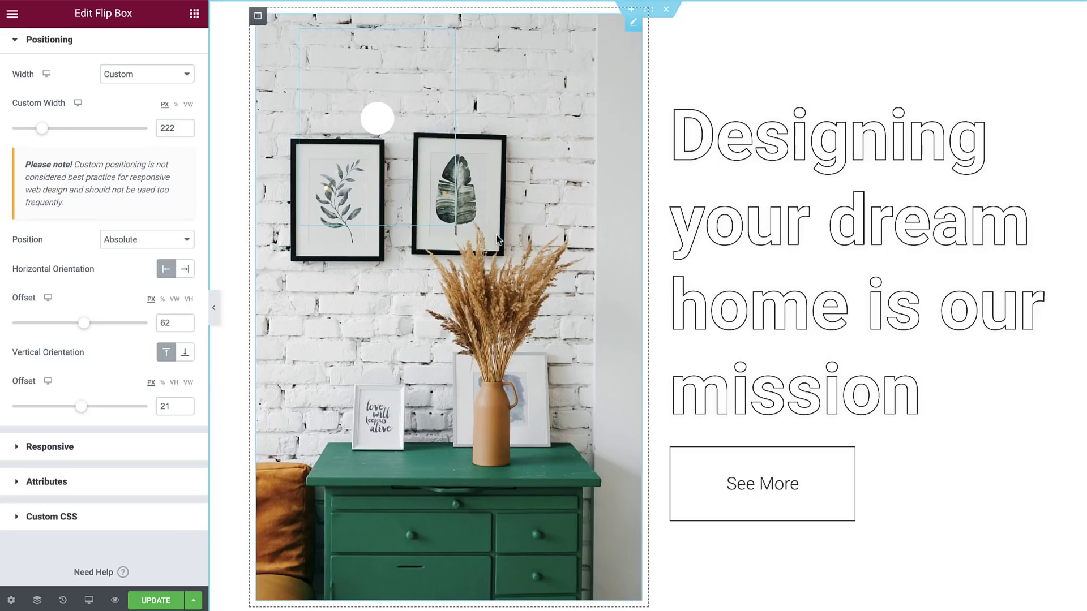
Test placement by narrowing the column, then set the horizontal offset to 6%.
mouse_move(648, 251)
left_mouse_down()
mouse_move(556, 256)
mouse_move(648, 247)
left_mouse_up()
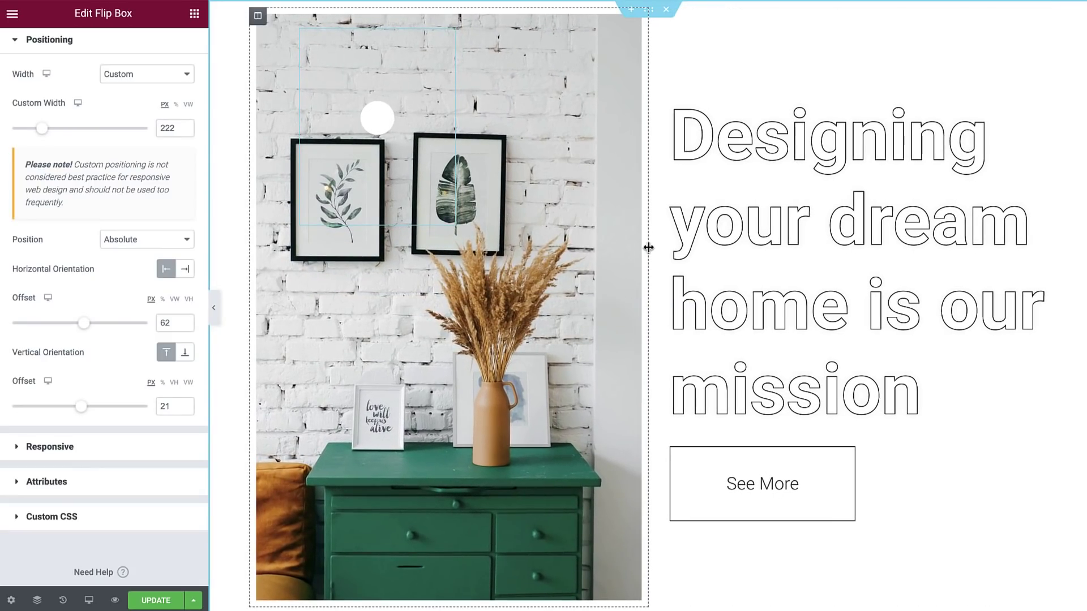
left_click(162, 300)
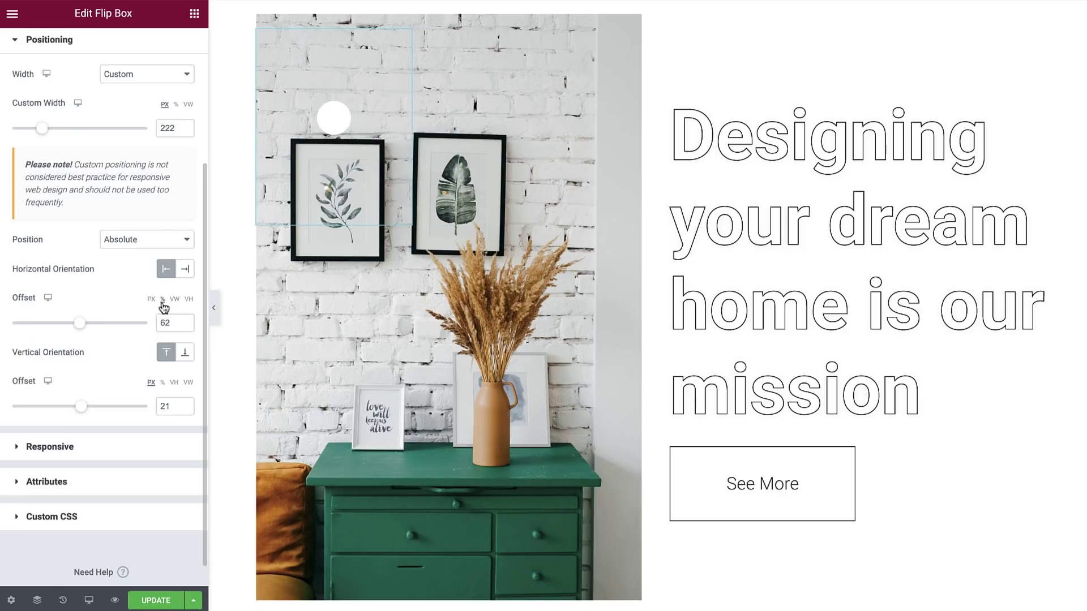
mouse_move(331, 125)
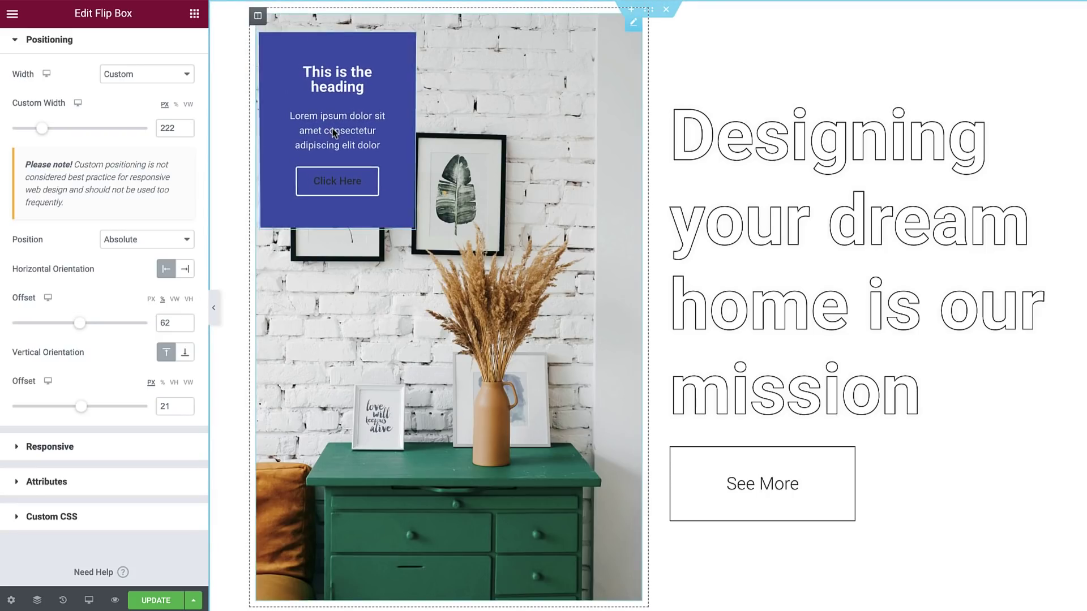
left_click_drag(334, 132, 366, 141)
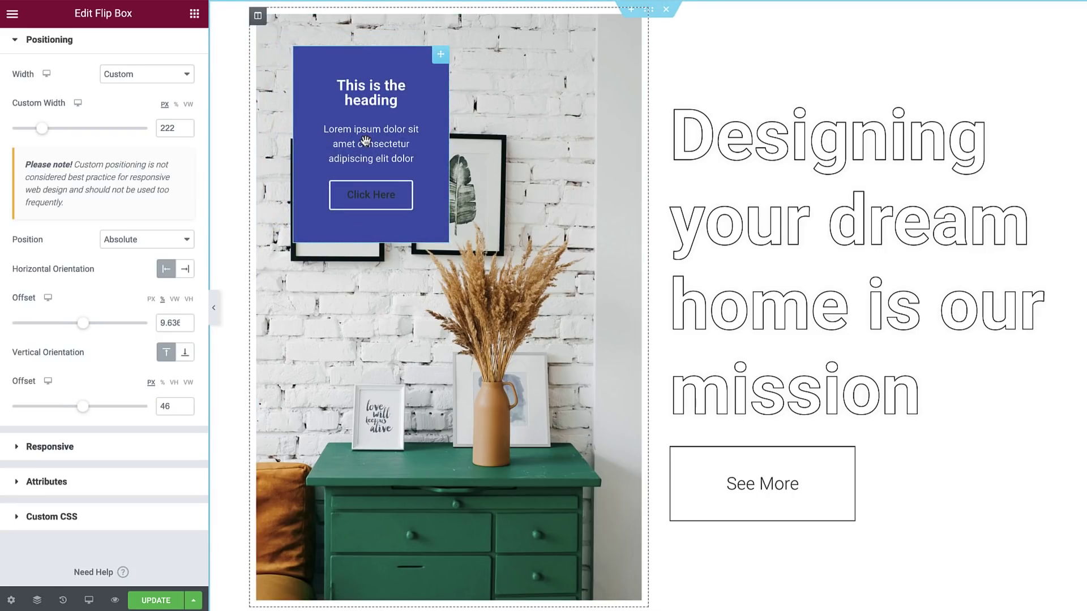
left_click(85, 324)
key("Left")
key("Left")
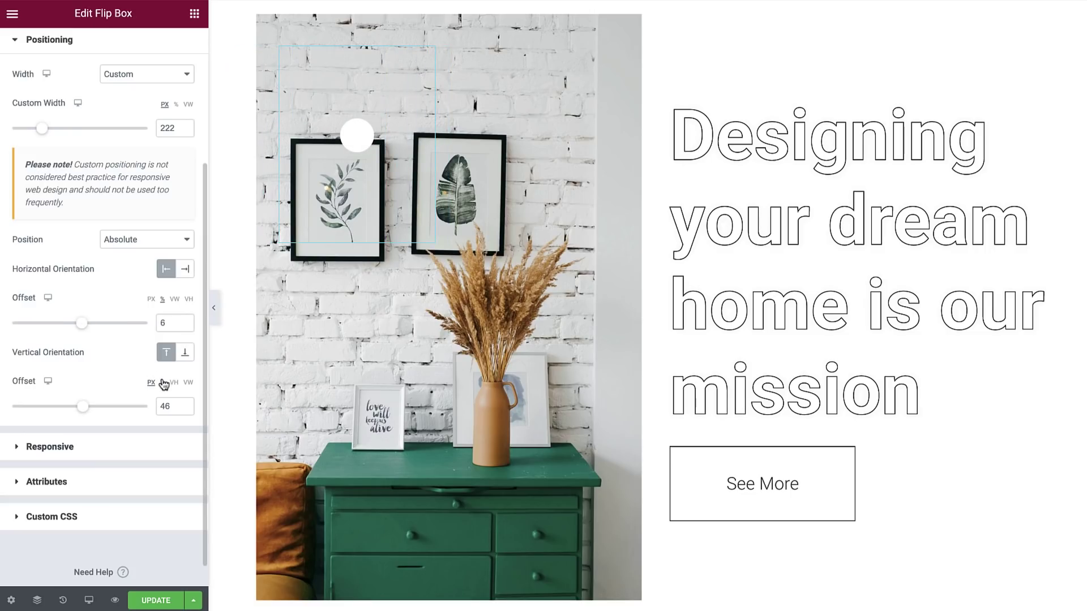
Switch the vertical offset to percent and set it to 12%.
left_click(163, 382)
left_click_drag(97, 407, 87, 415)
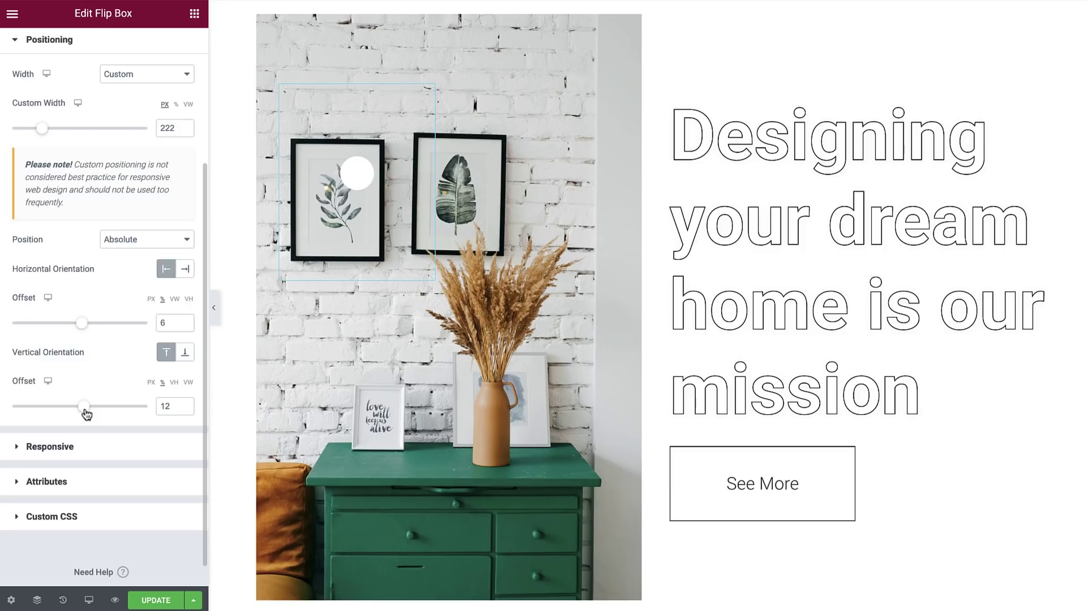
scroll(85, 414, "up", 4)
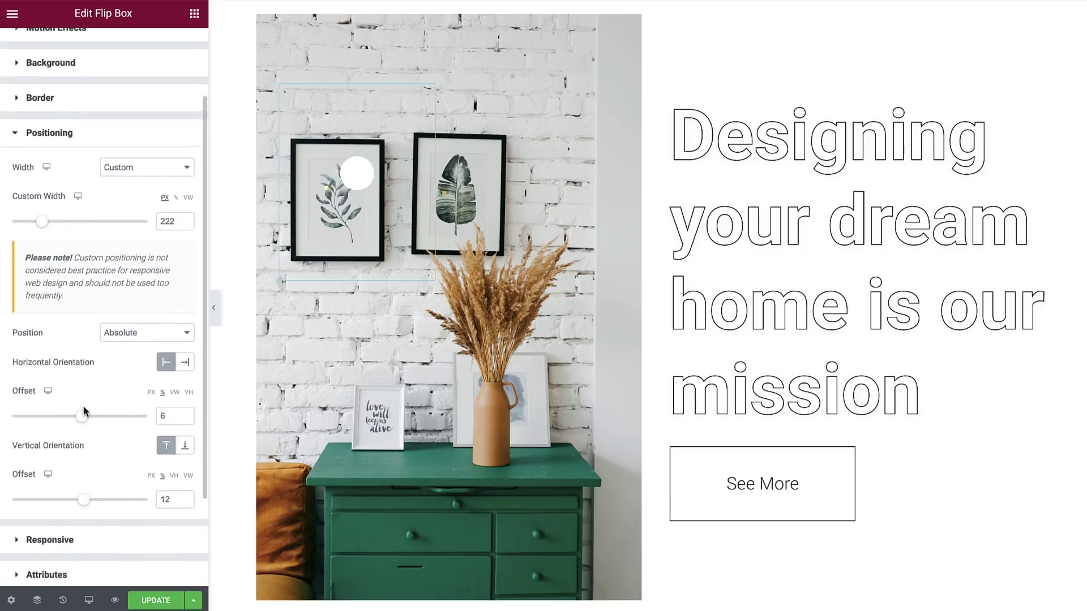
Give the back the title 'Frame', description '35cm x 50cm Black Picture Frames', and no button.
left_click(34, 59)
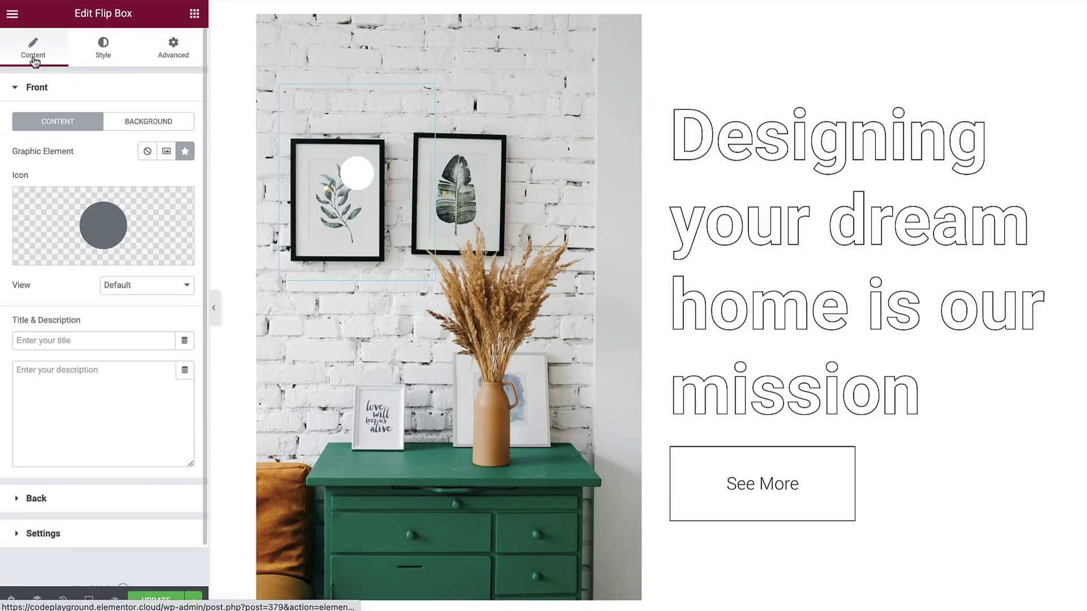
left_click(36, 498)
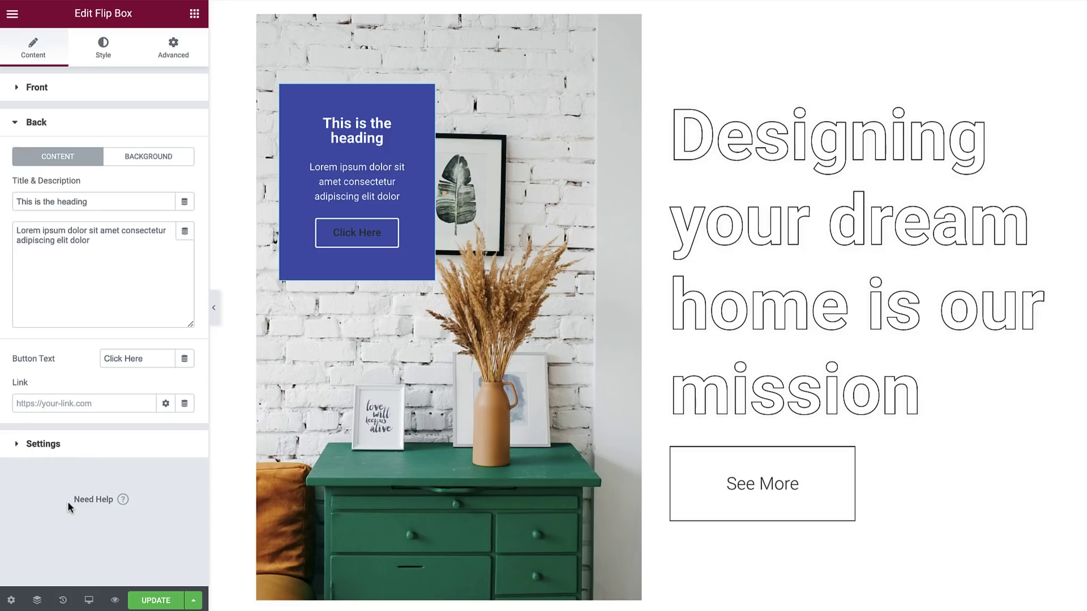
triple_click(79, 202)
type("Frame")
triple_click(93, 235)
type("35cm x 50cm Black Picture Frames")
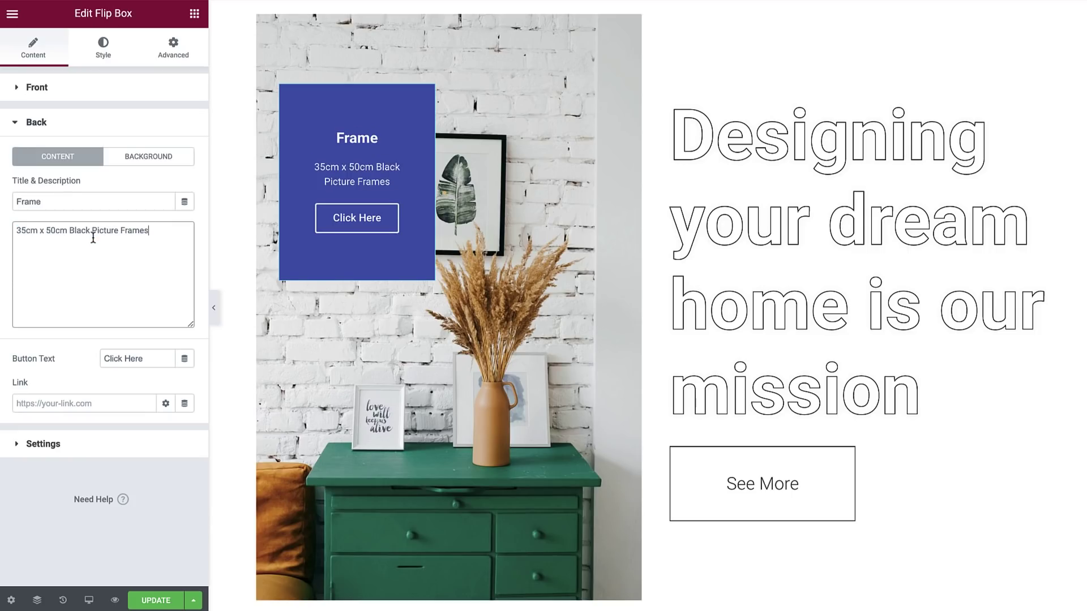
triple_click(128, 357)
key("BackSpace")
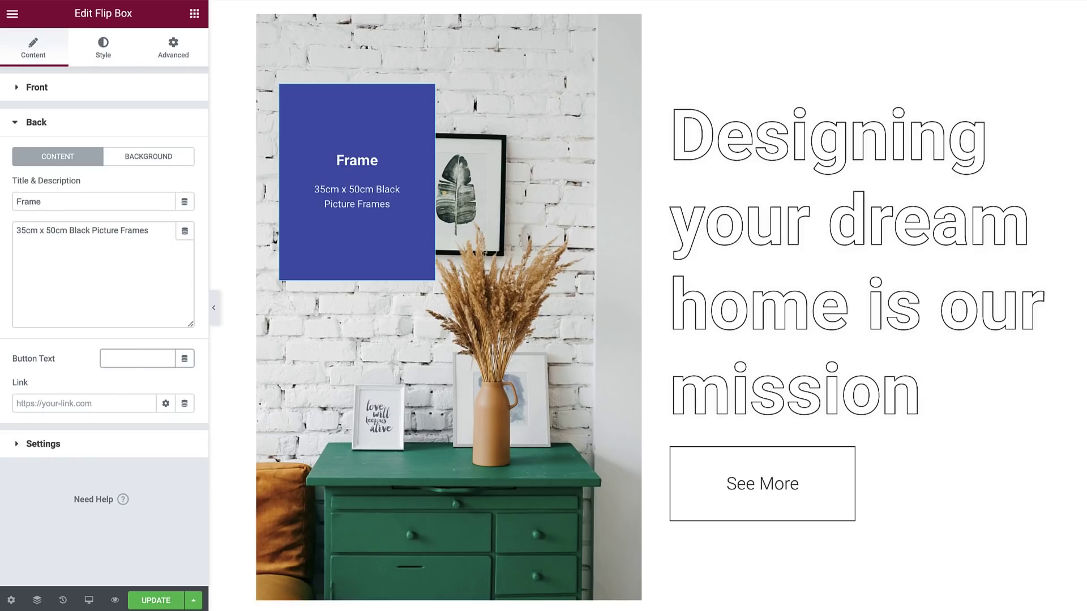
Set the back side's background to a Classic white colour (#FFFFFF).
left_click(148, 158)
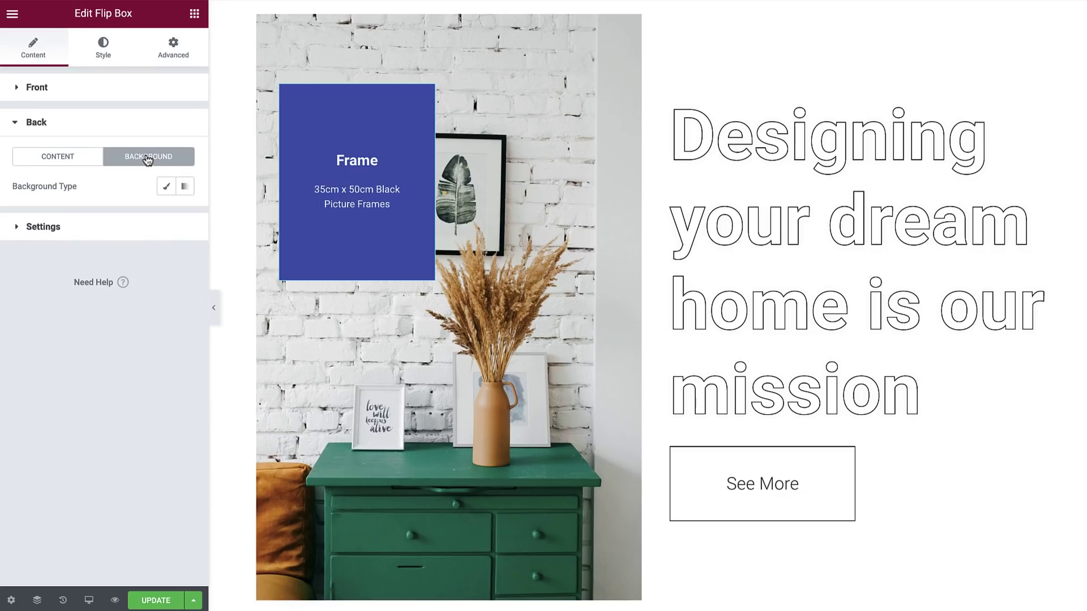
left_click(166, 187)
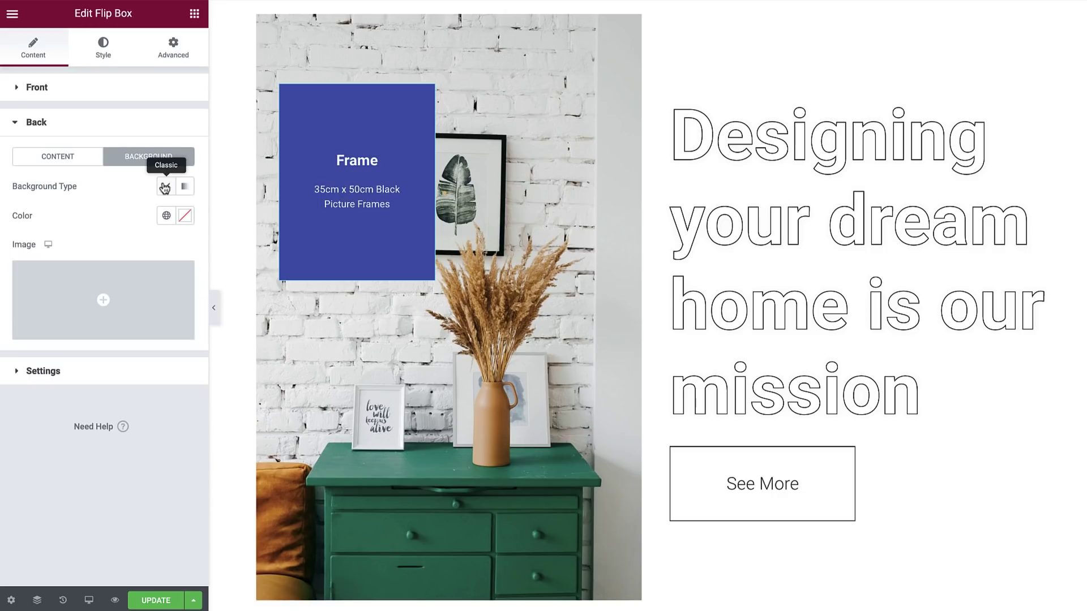
left_click(185, 215)
left_click_drag(107, 331, 17, 272)
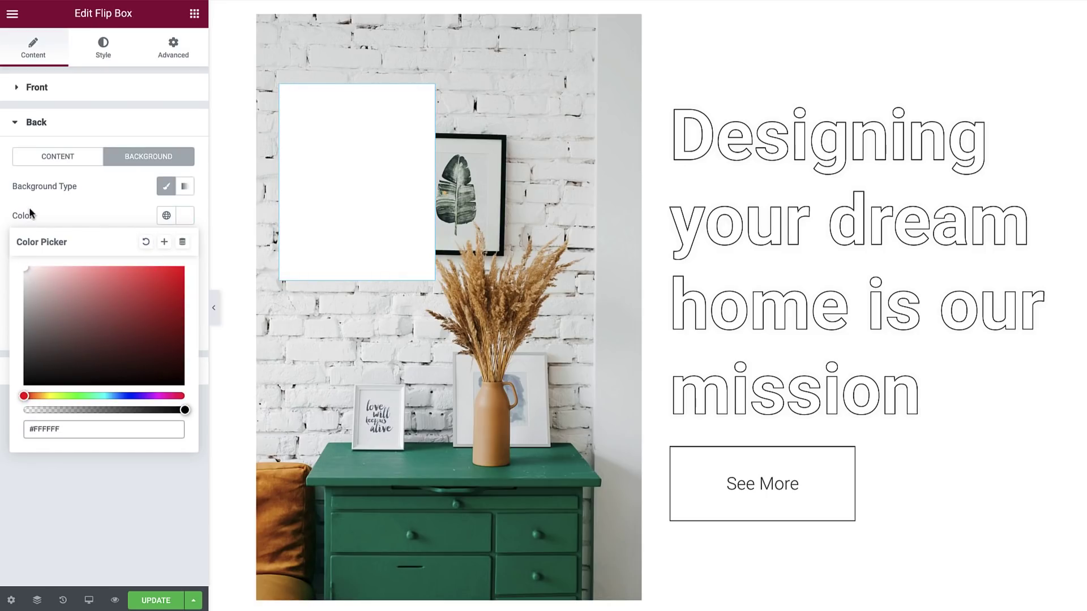
Set the flip box's front icon size to 34.
left_click(93, 46)
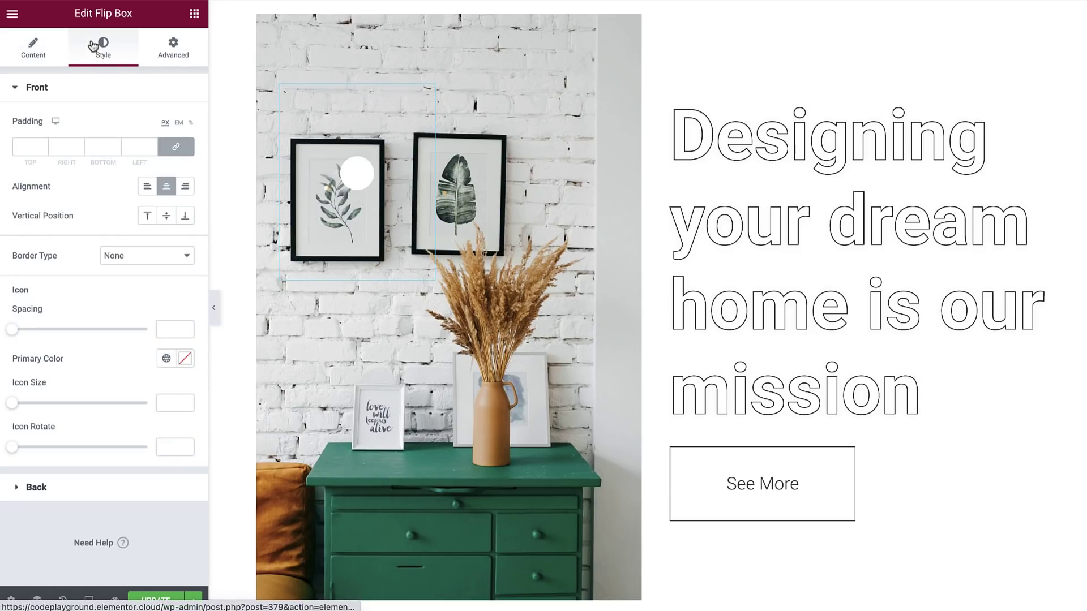
left_click(173, 403)
type("34")
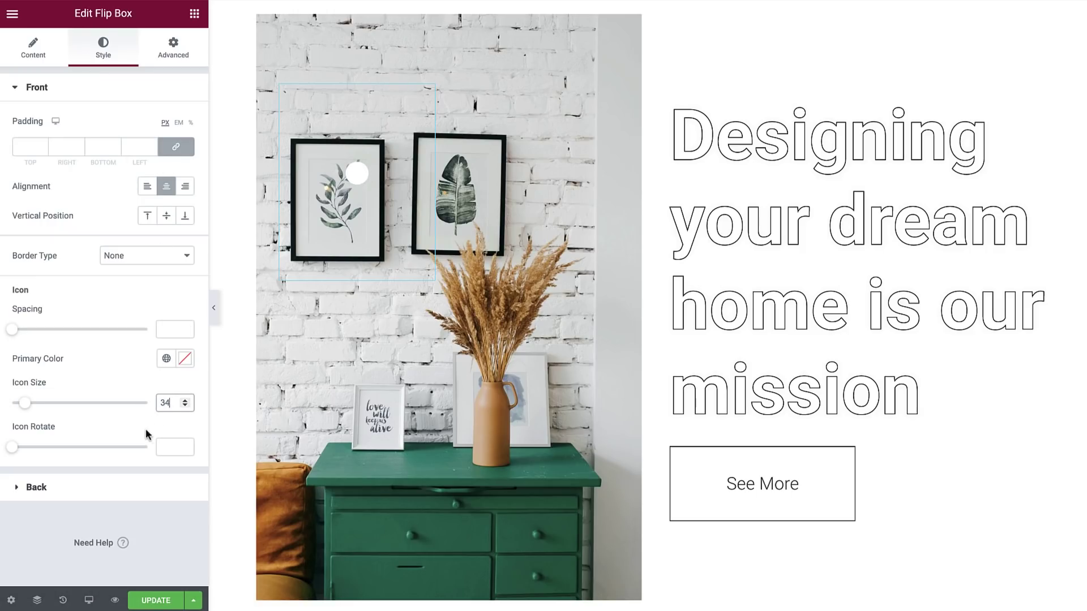
On the back, set the title spacing and make the title and description text black (#000000).
left_click(96, 489)
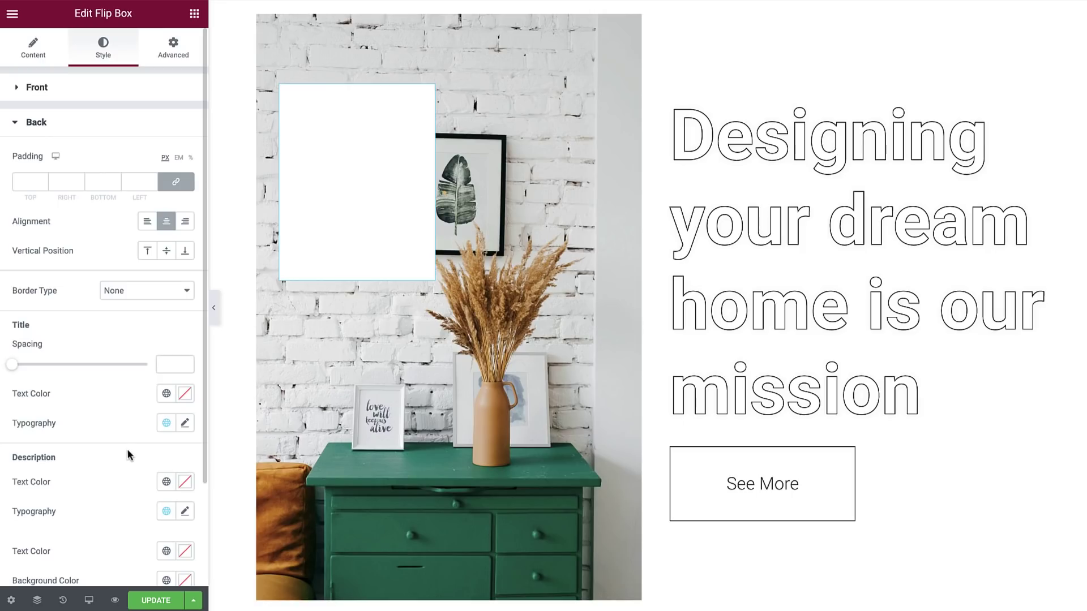
left_click(170, 364)
type("10")
left_click(185, 394)
mouse_move(139, 307)
left_mouse_down()
mouse_move(89, 292)
mouse_move(21, 317)
left_mouse_up()
left_click(183, 481)
left_click(114, 400)
left_click_drag(115, 400, 8, 418)
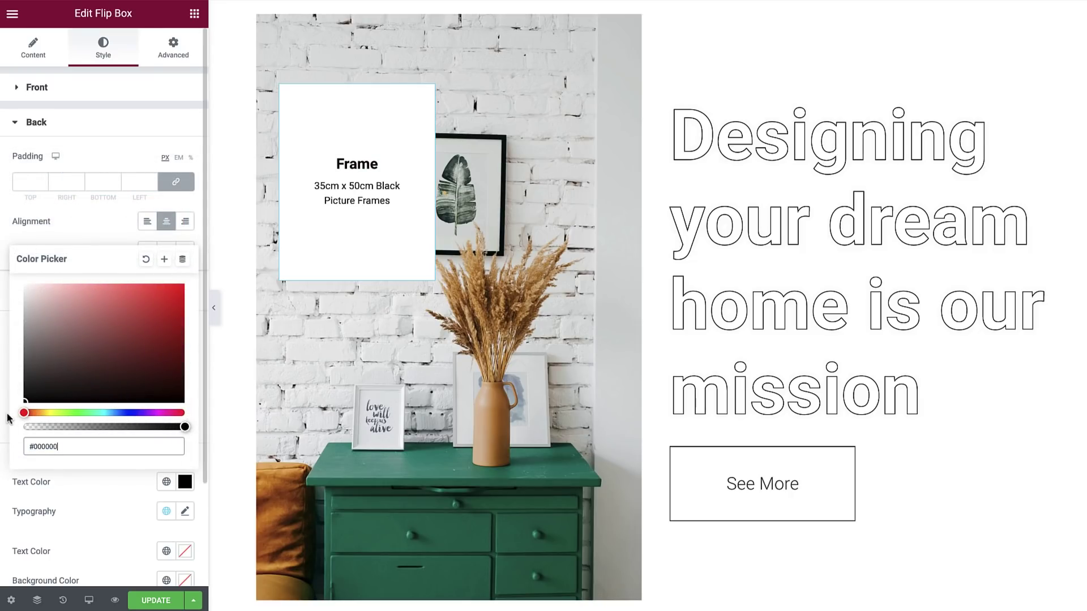
Give the flip box a 300 px height and the Zoom In flip effect, then hover to test it.
left_click(32, 57)
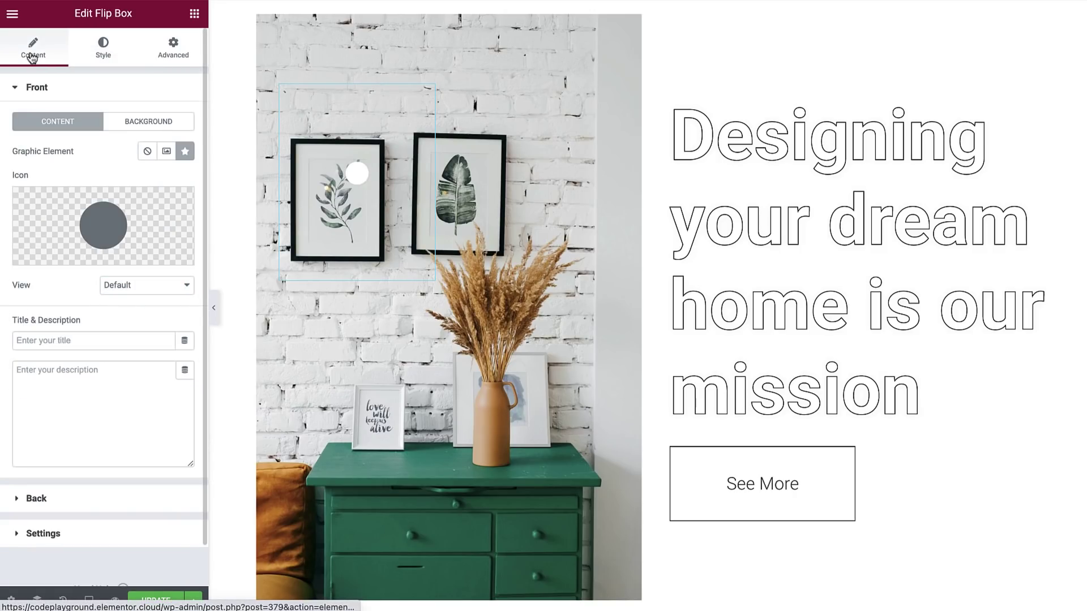
left_click(57, 534)
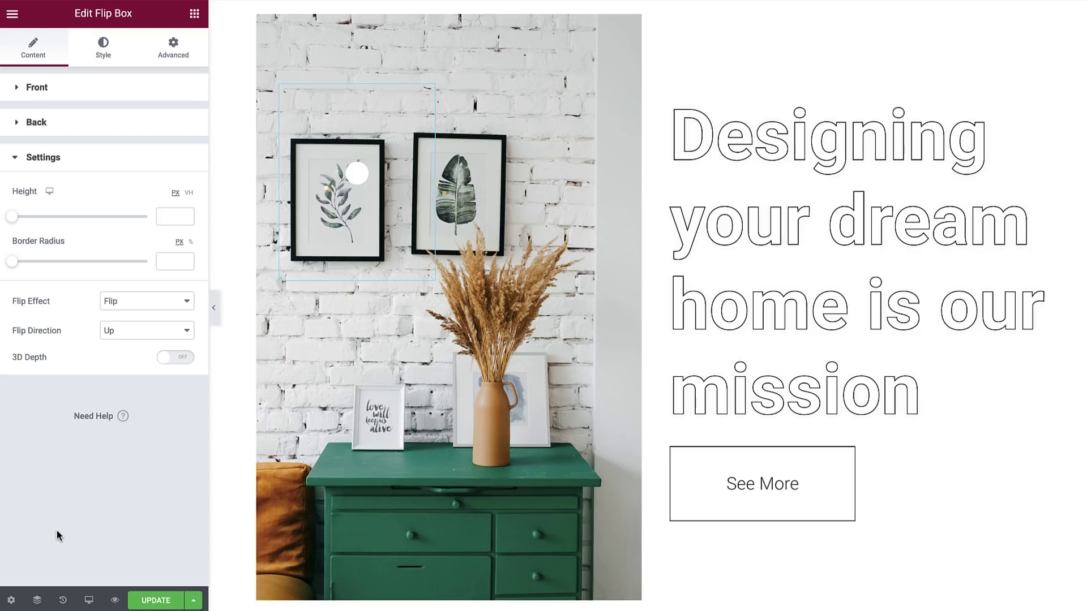
left_click(169, 221)
type("300")
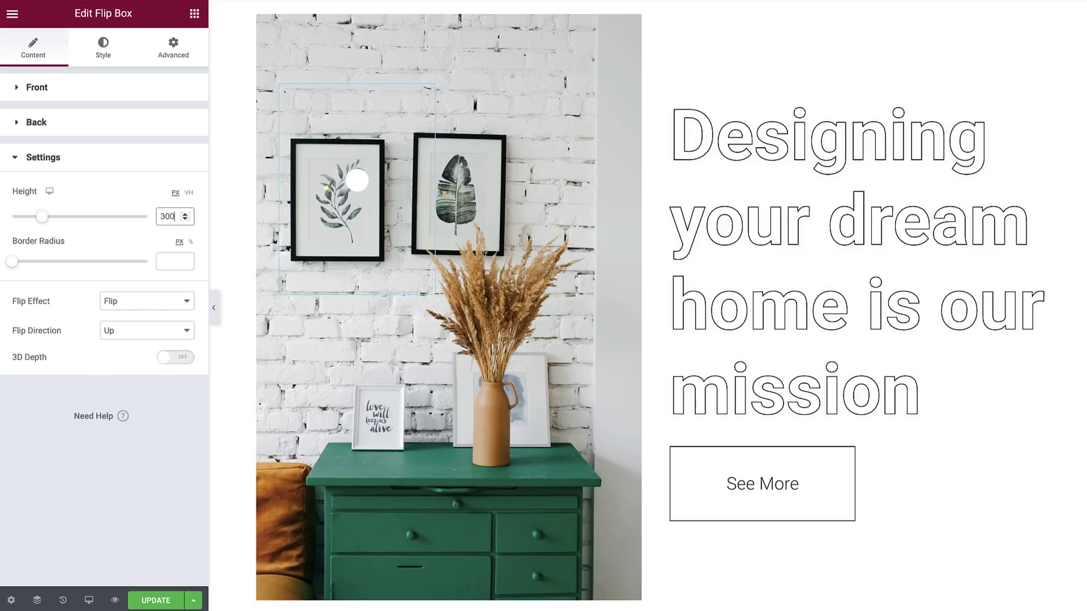
left_click(143, 306)
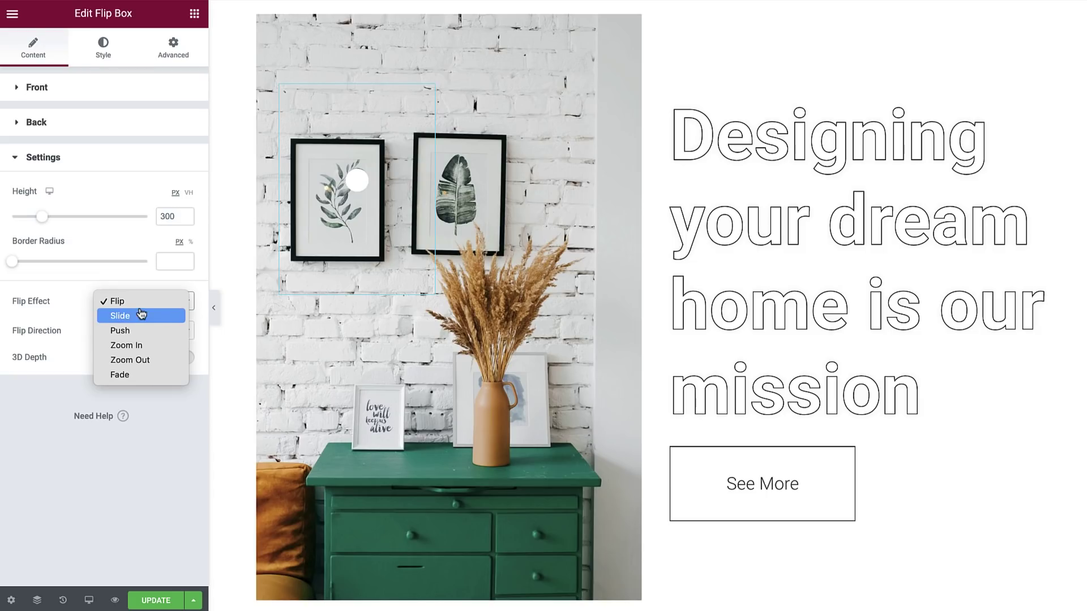
left_click(137, 345)
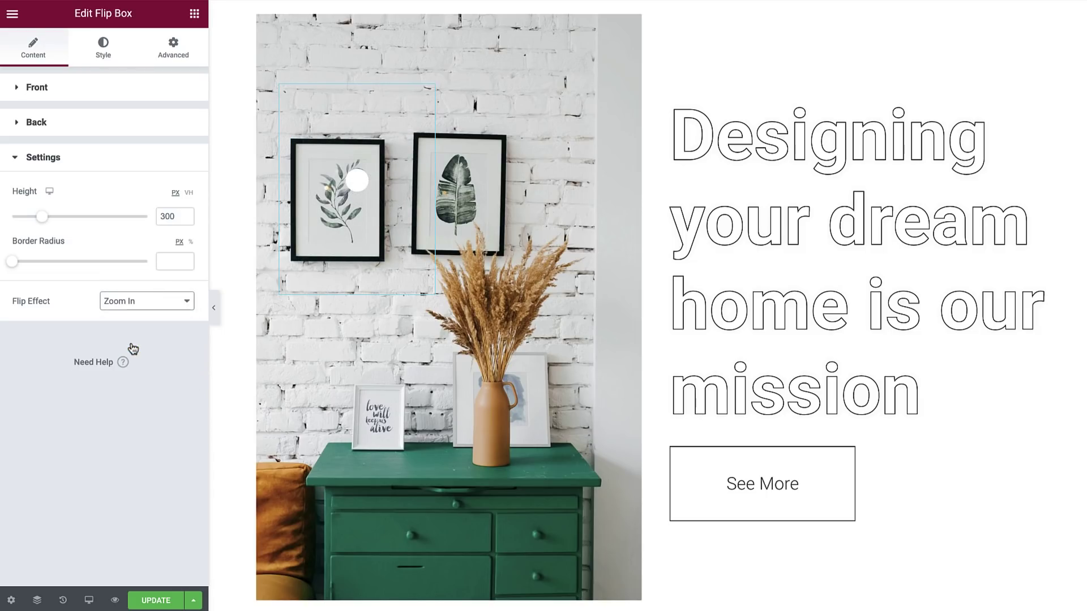
mouse_move(367, 198)
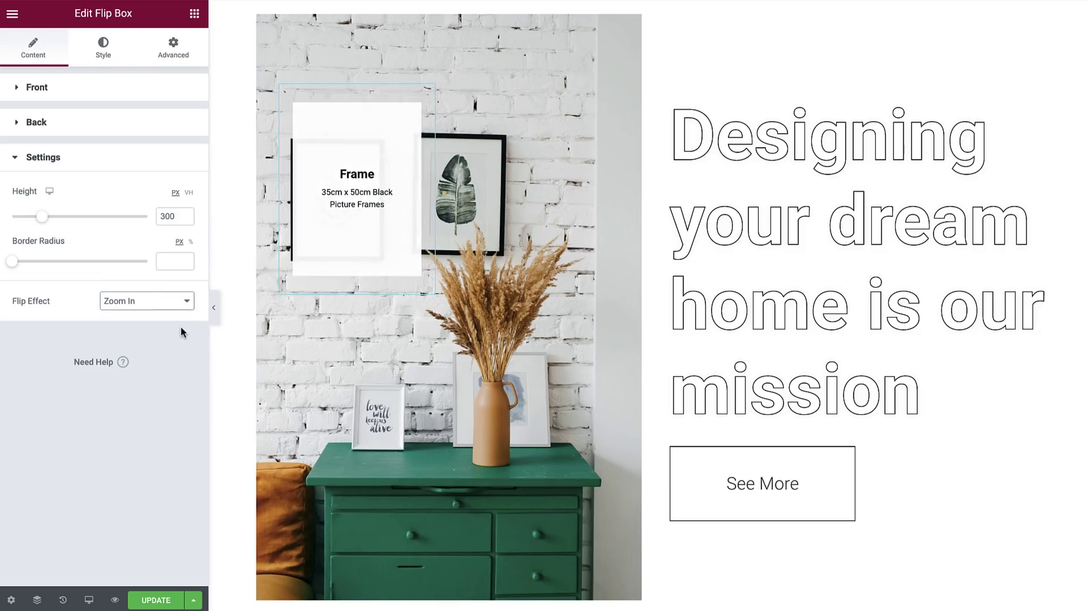
Switch to tablet preview and set the headline column width to 100.
left_click(89, 600)
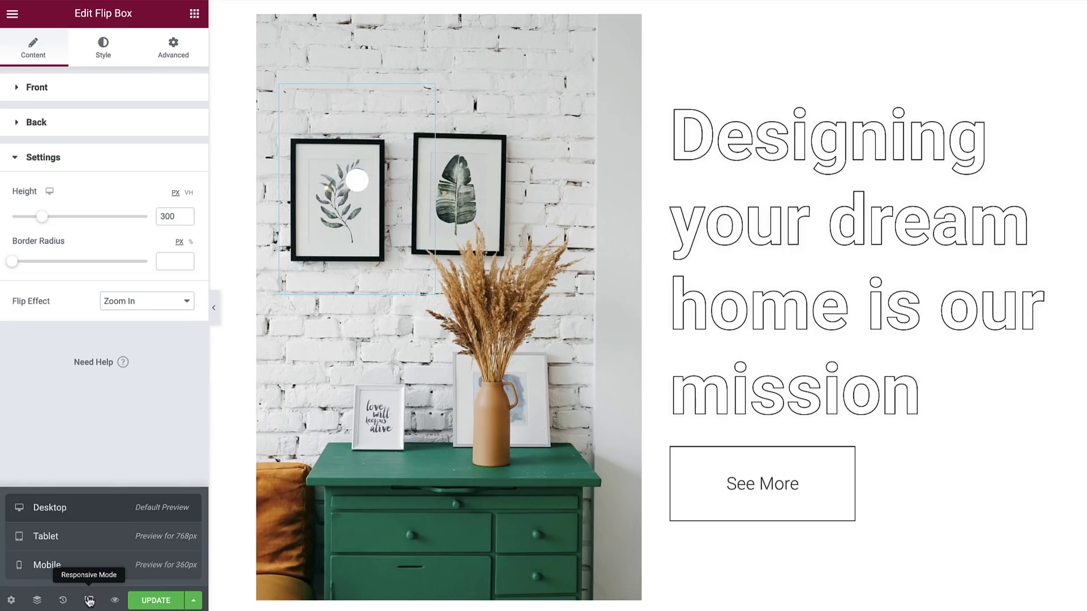
left_click(90, 543)
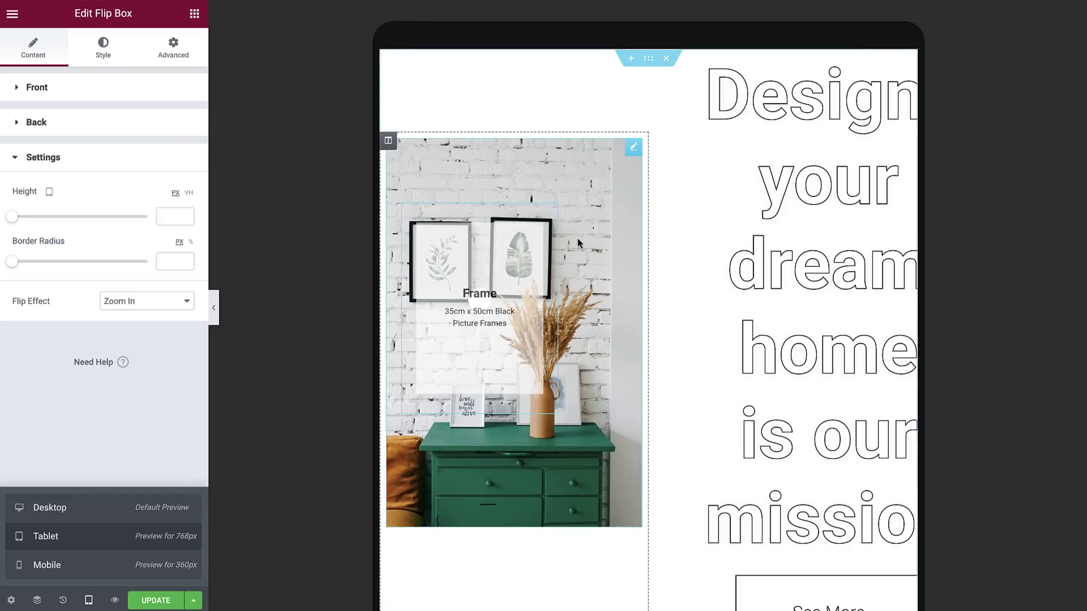
left_click(657, 142)
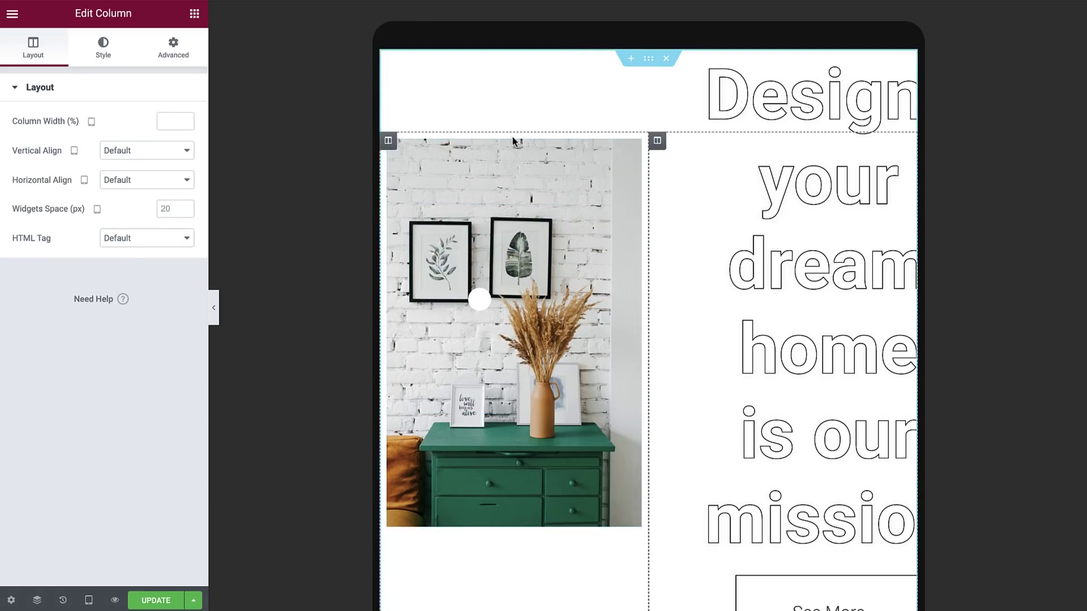
left_click(176, 121)
type("100")
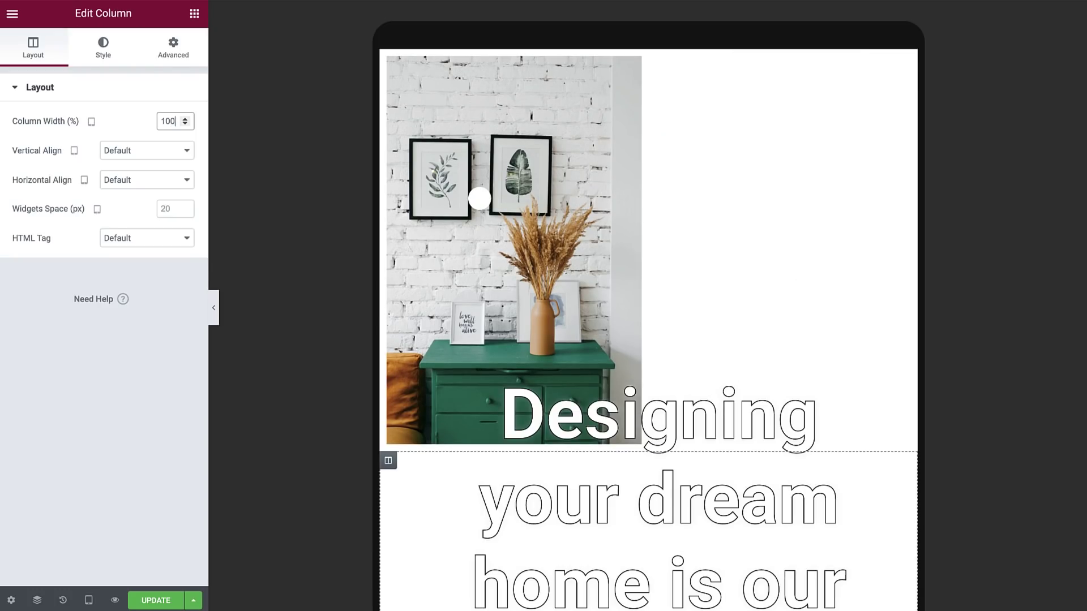
Set the image column's tablet width to 68.
left_click(389, 58)
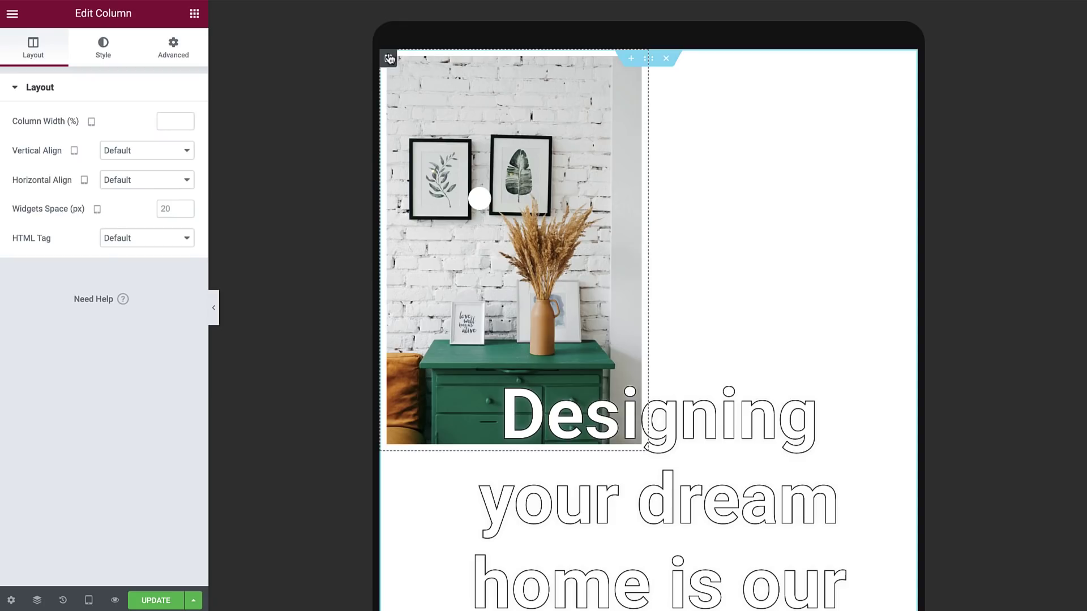
left_click(191, 120)
type("1")
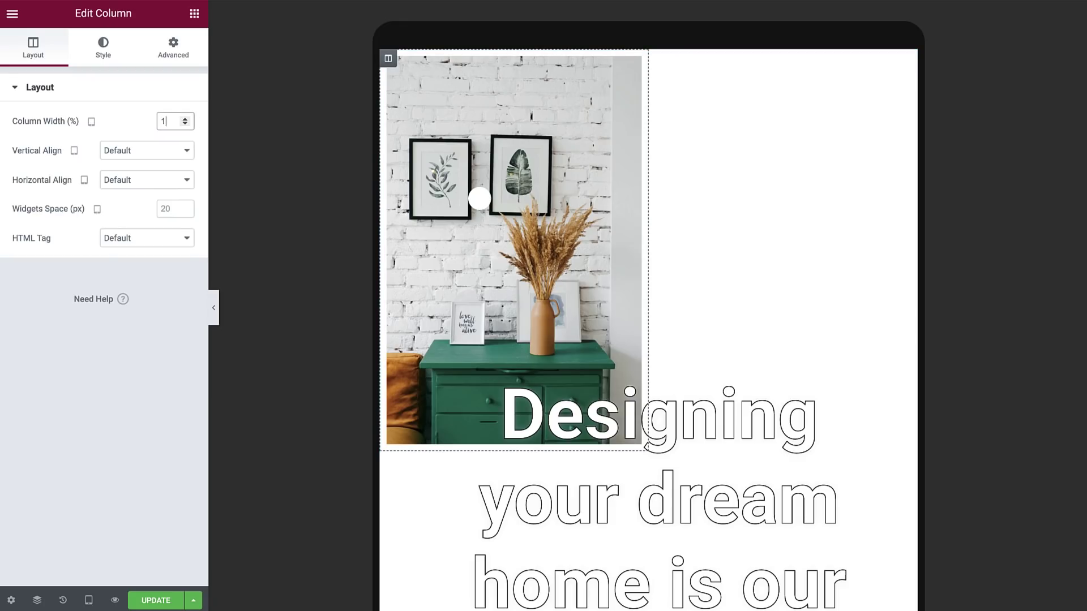
type("00")
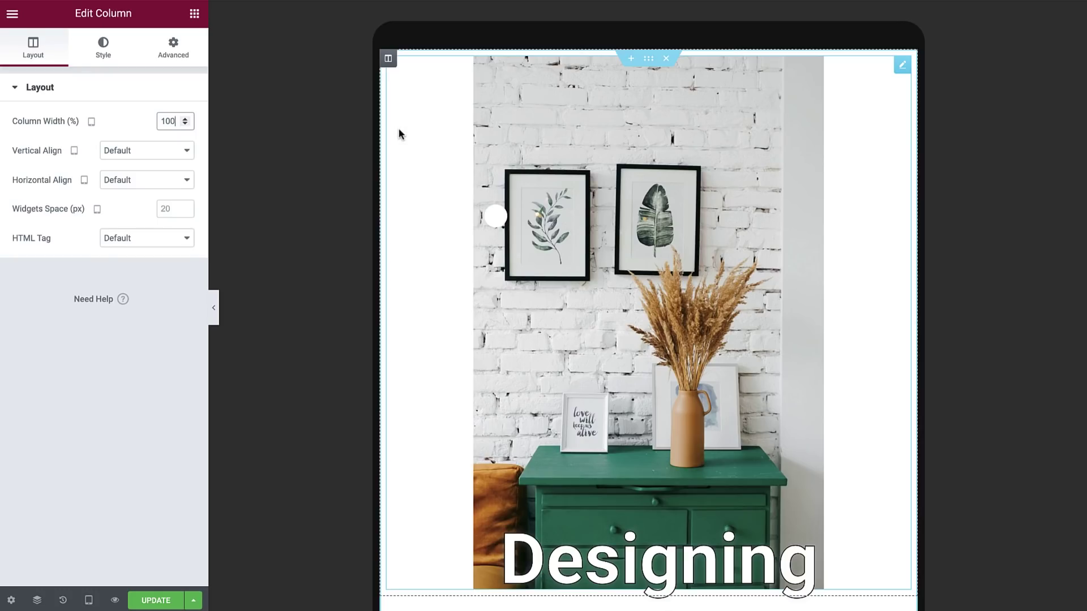
double_click(168, 121)
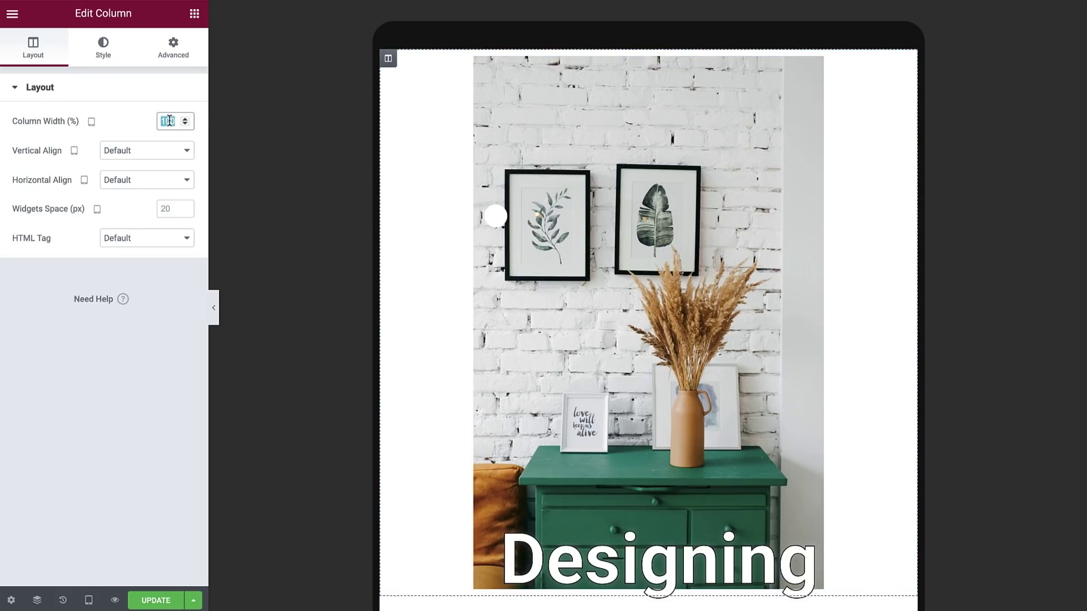
key("BackSpace")
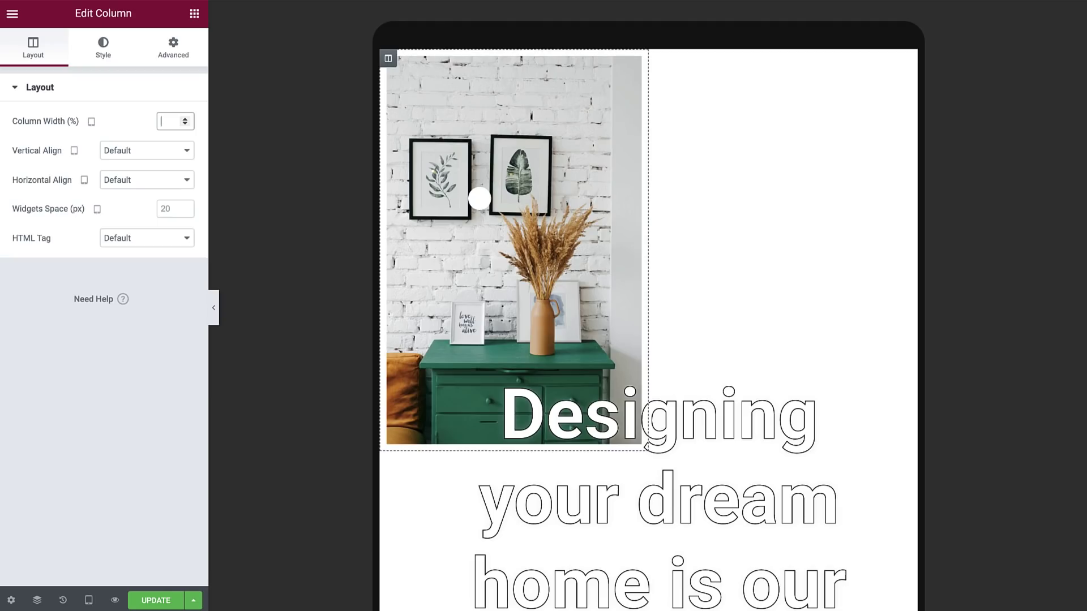
type("68")
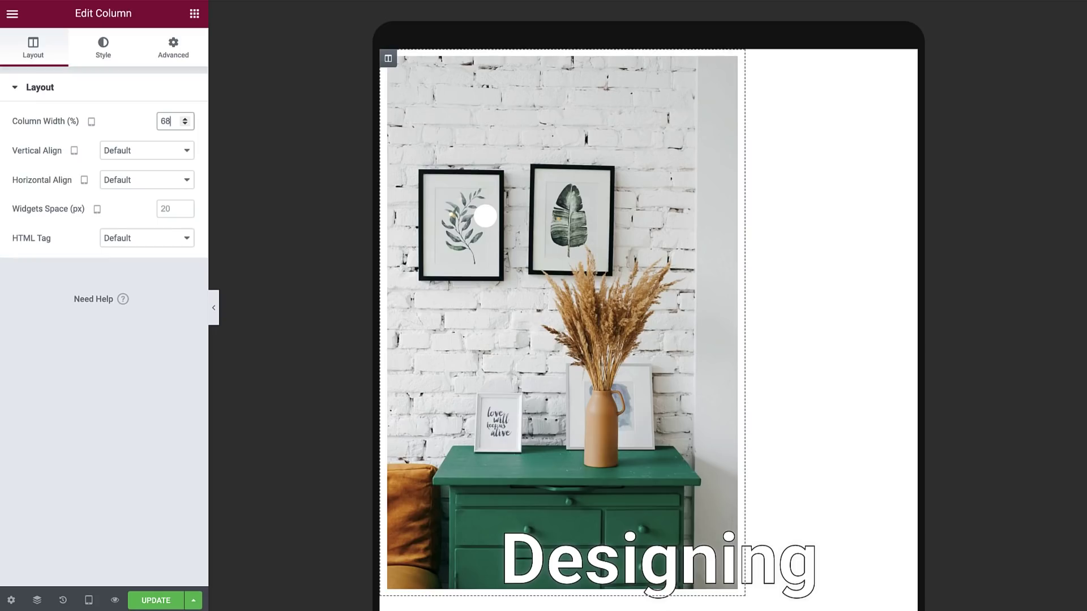
Add custom CSS 'selector{ margin: auto; }' to the image column.
left_click(184, 56)
left_click(115, 456)
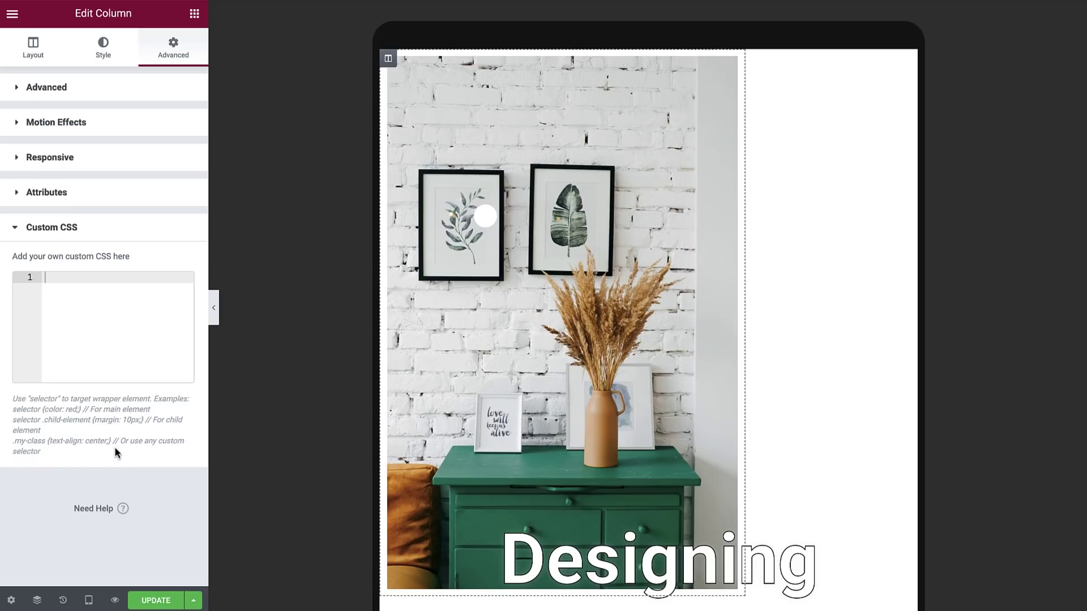
type("selector{")
key("Return")
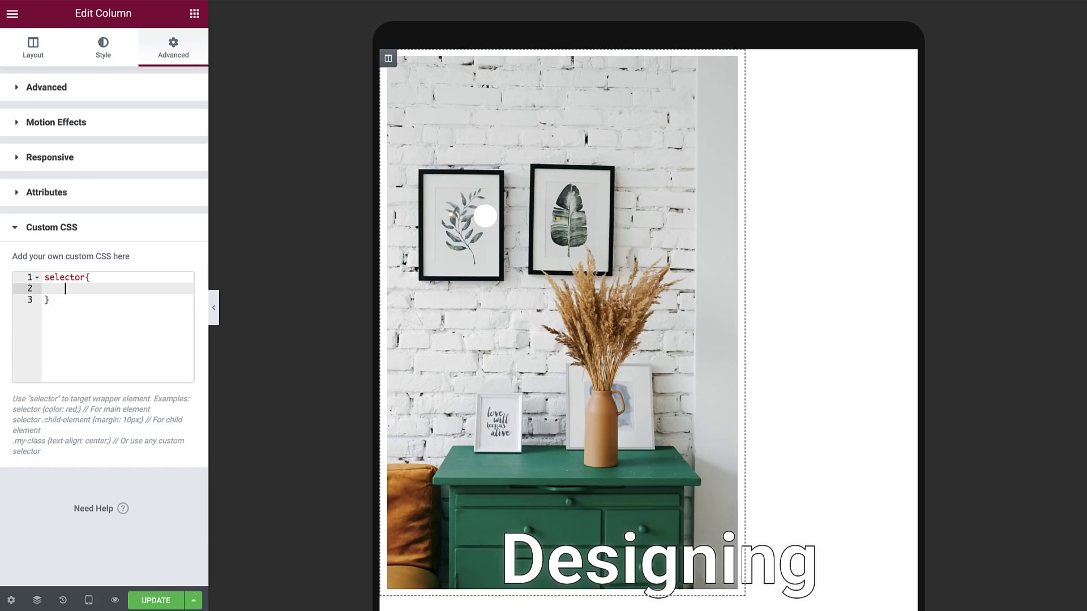
type("margin: auto;")
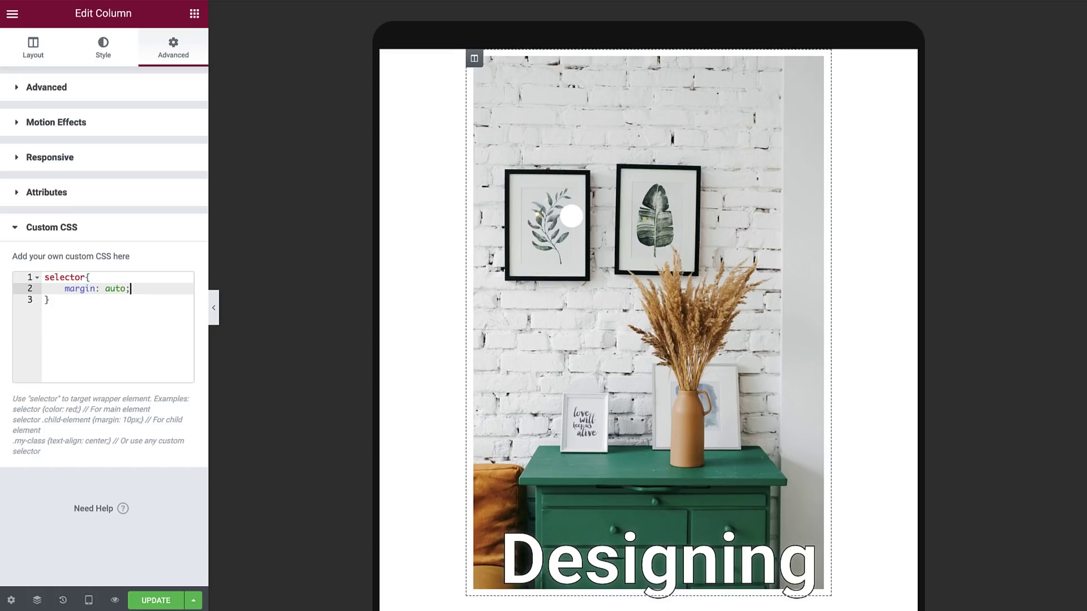
Switch to mobile preview and reveal the hotspot's product info.
left_click(88, 600)
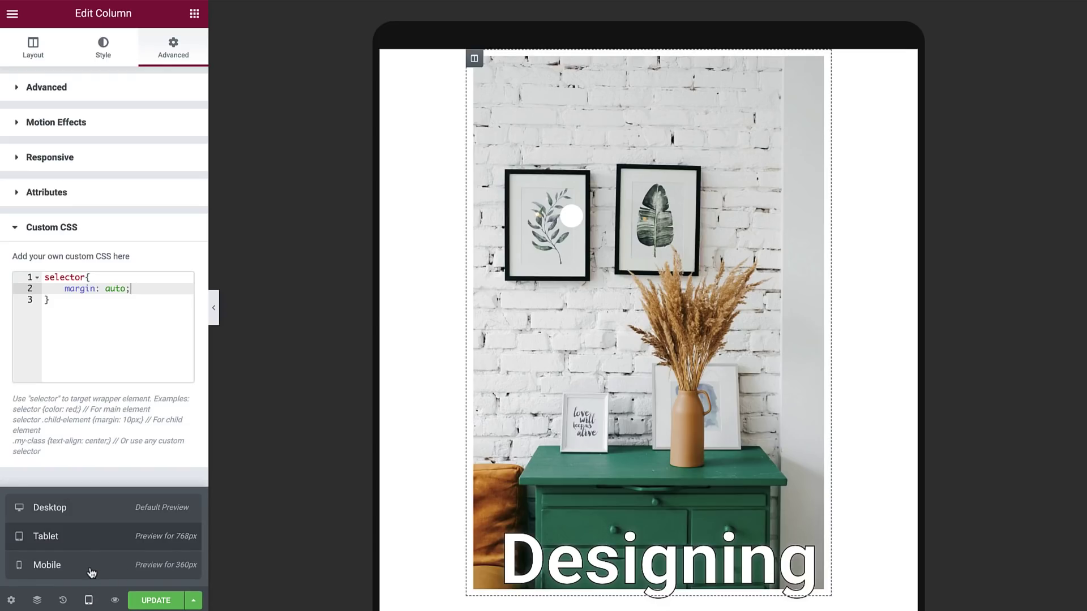
left_click(91, 573)
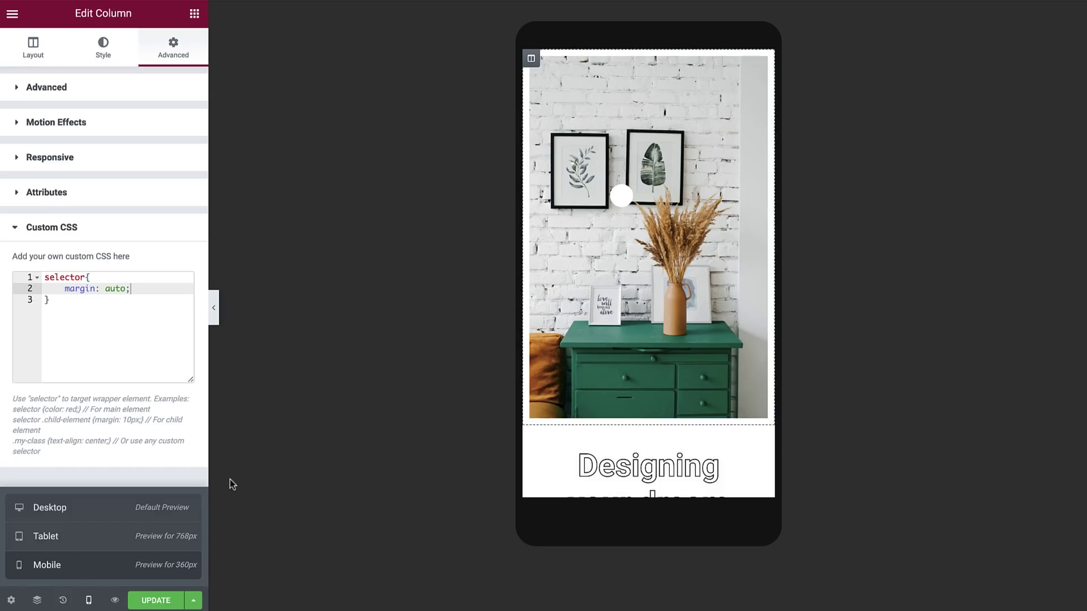
left_click(622, 195)
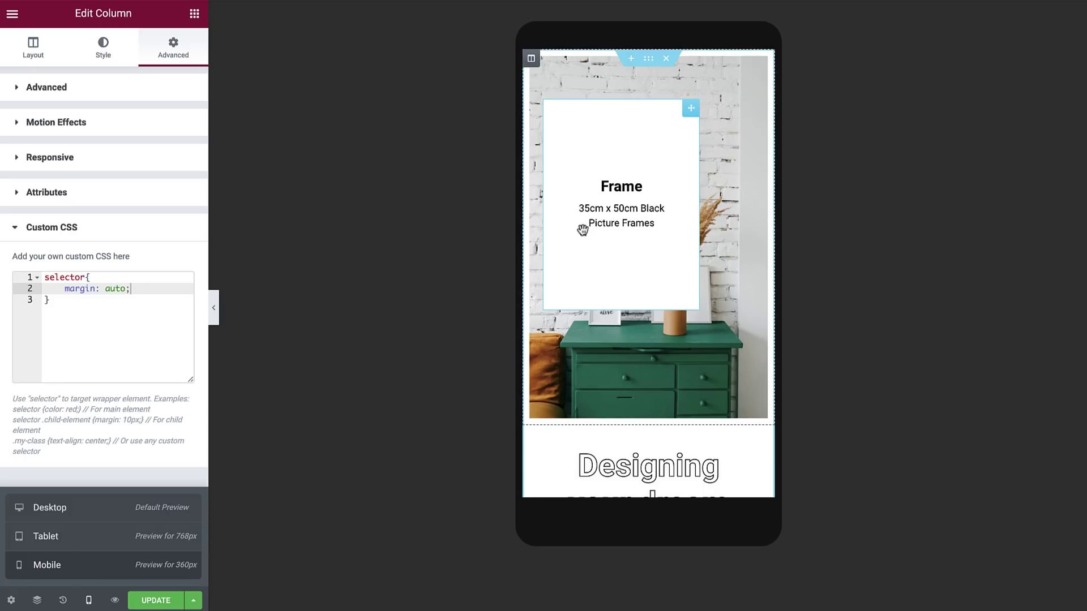
Set the flip box's mobile height to 150 px, then return to desktop preview.
left_click(583, 230)
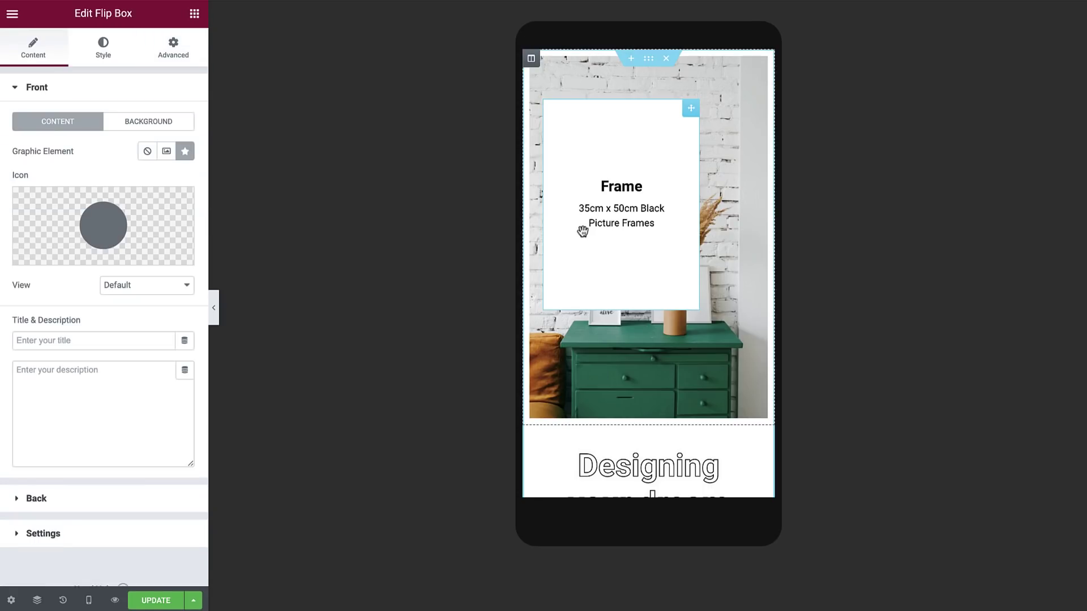
left_click(60, 534)
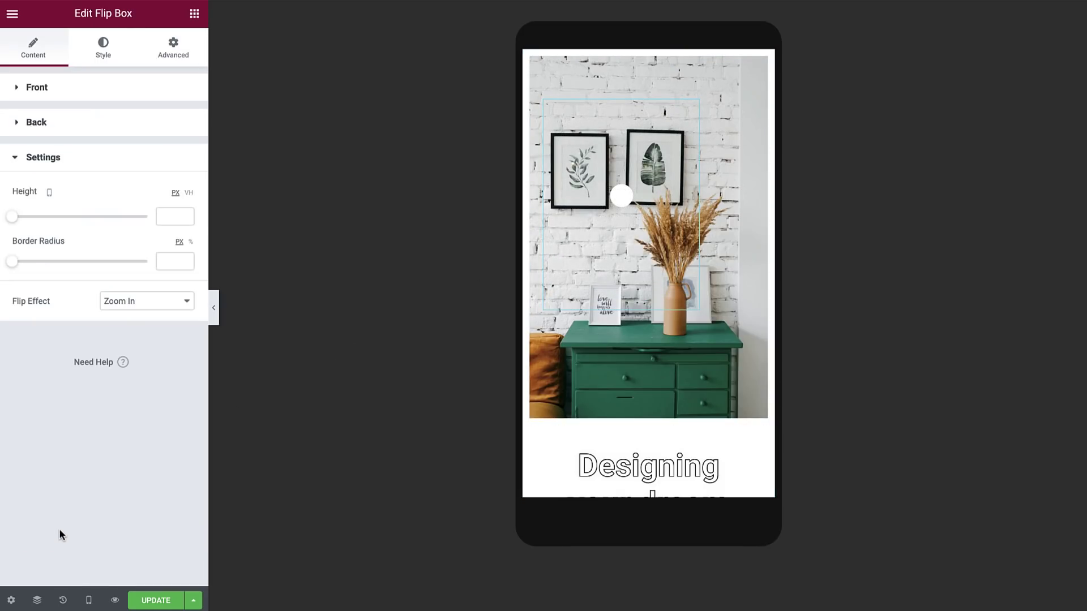
left_click(163, 218)
type("1")
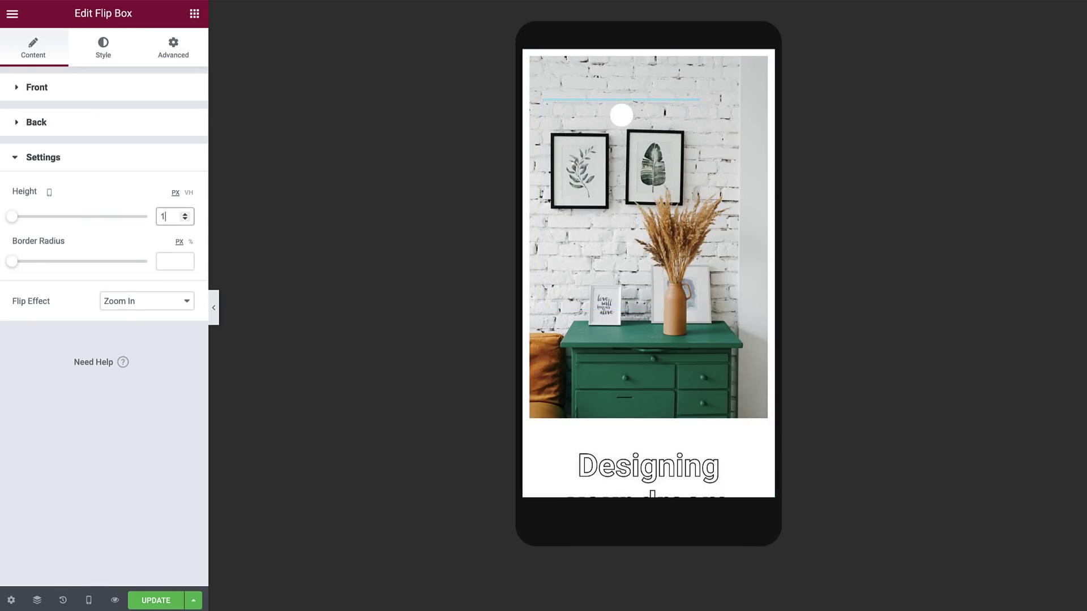
type("50")
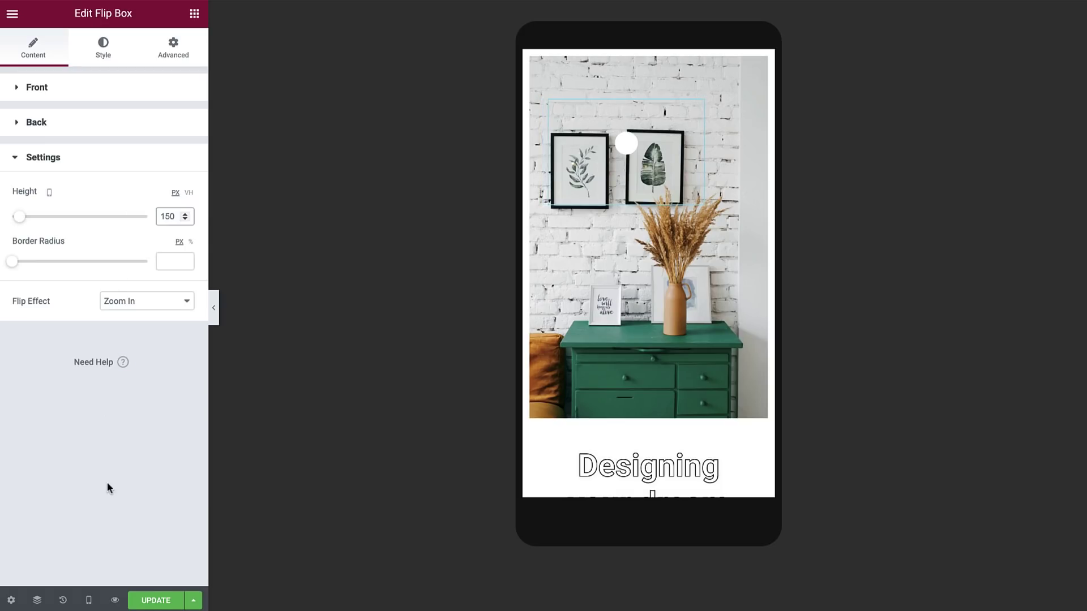
left_click(99, 599)
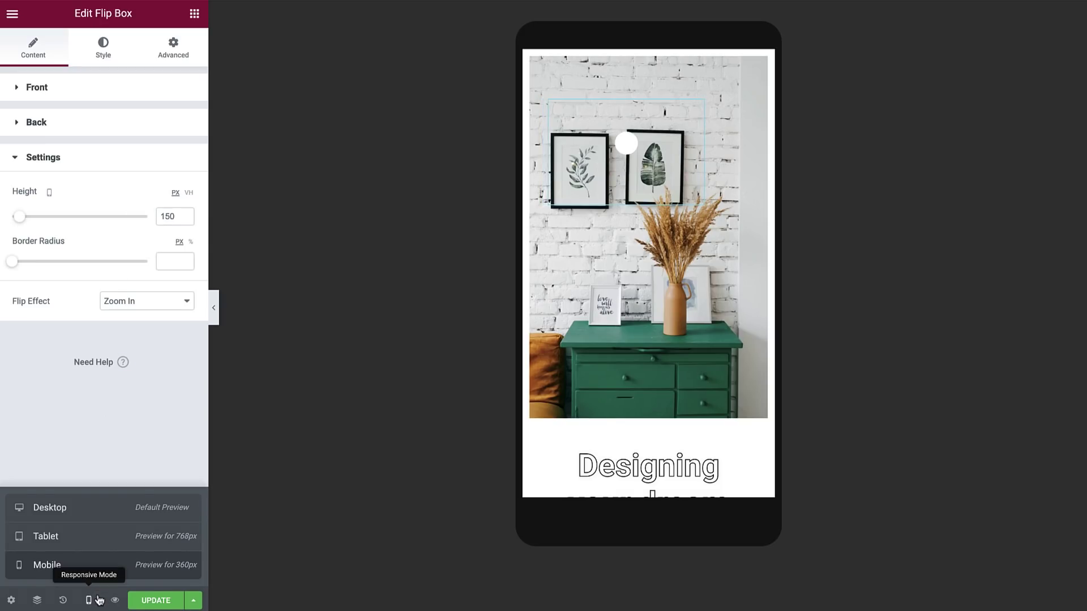
left_click(115, 517)
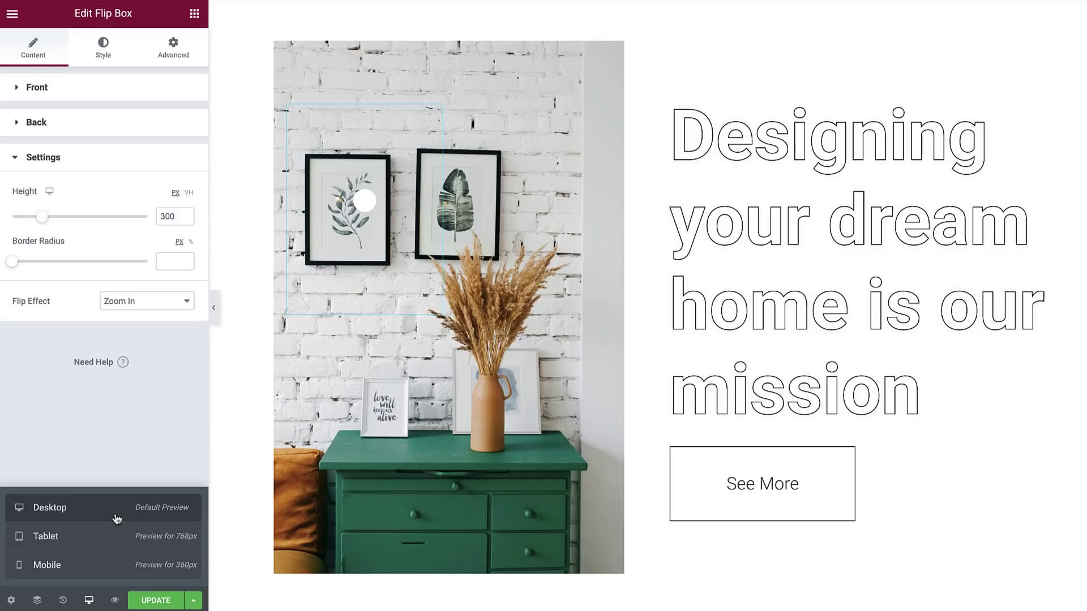
Enable Mouse Track on the flip box with Opposite direction at speed 0.3.
left_click(171, 63)
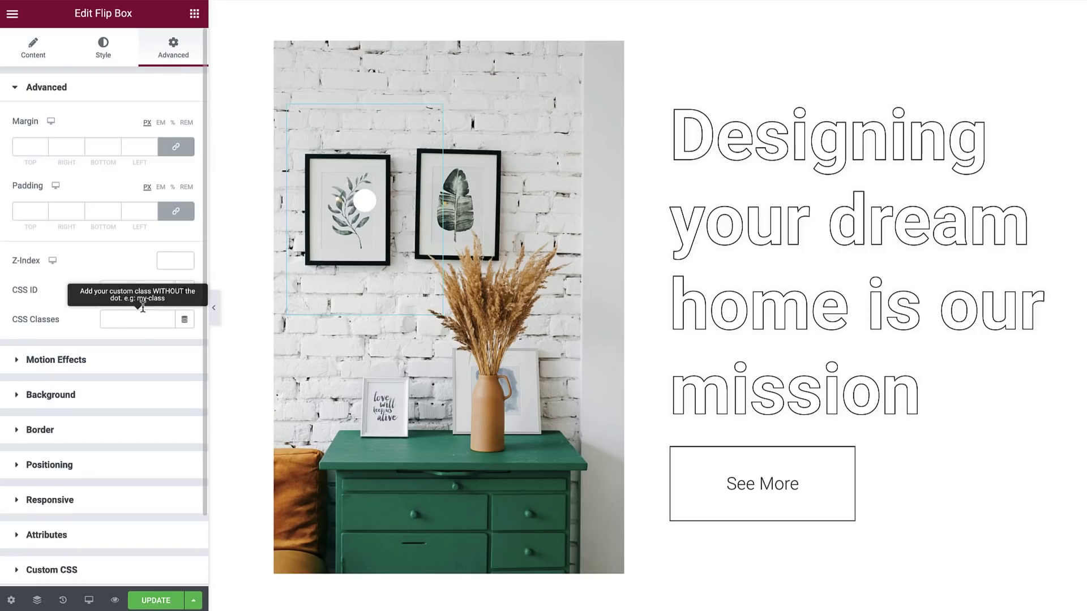
left_click(142, 365)
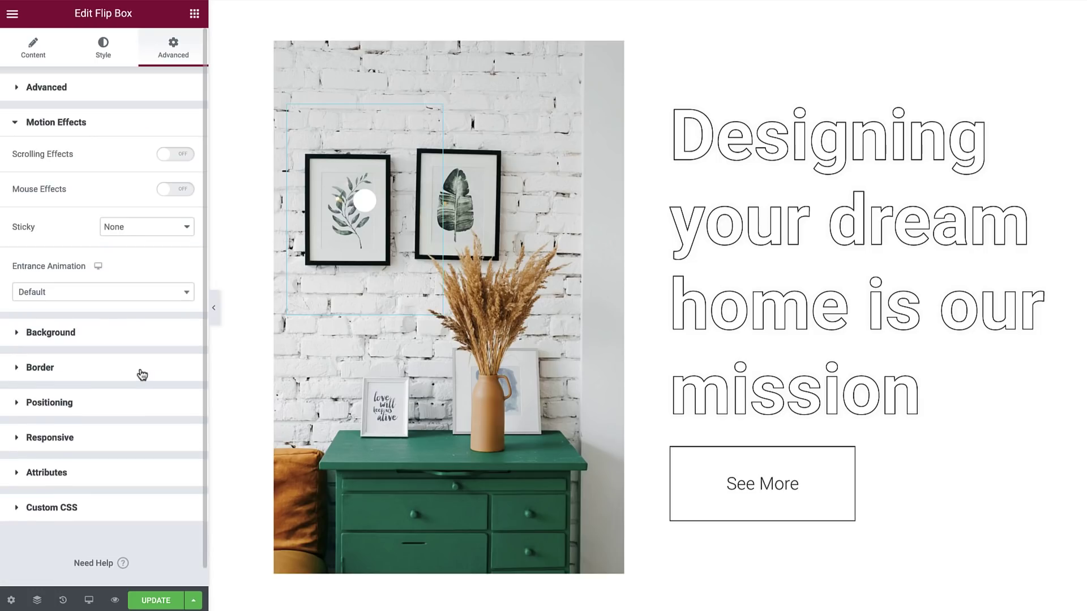
left_click(173, 191)
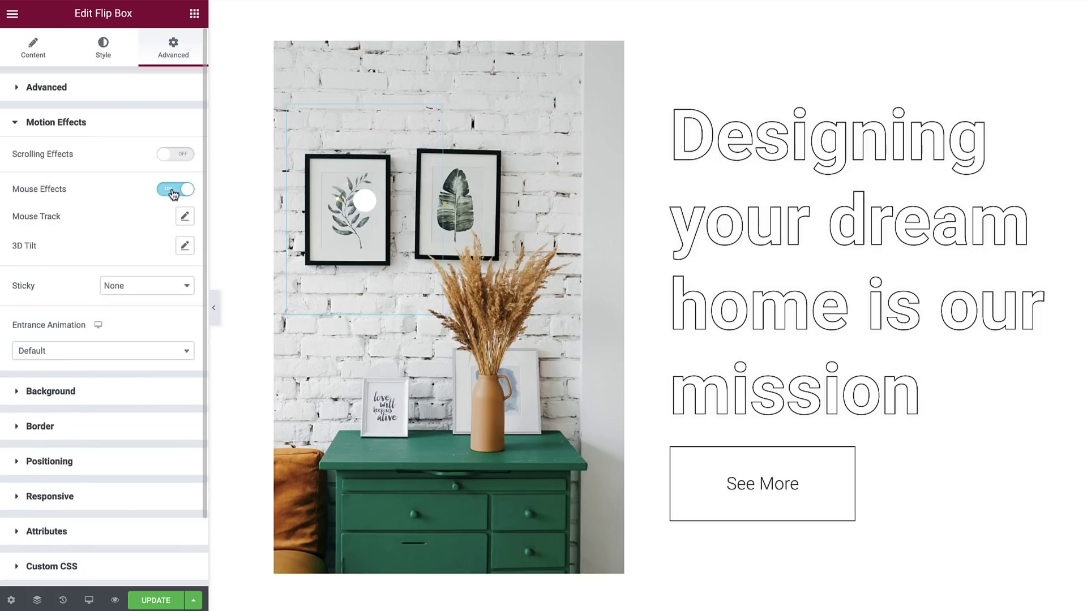
left_click(185, 217)
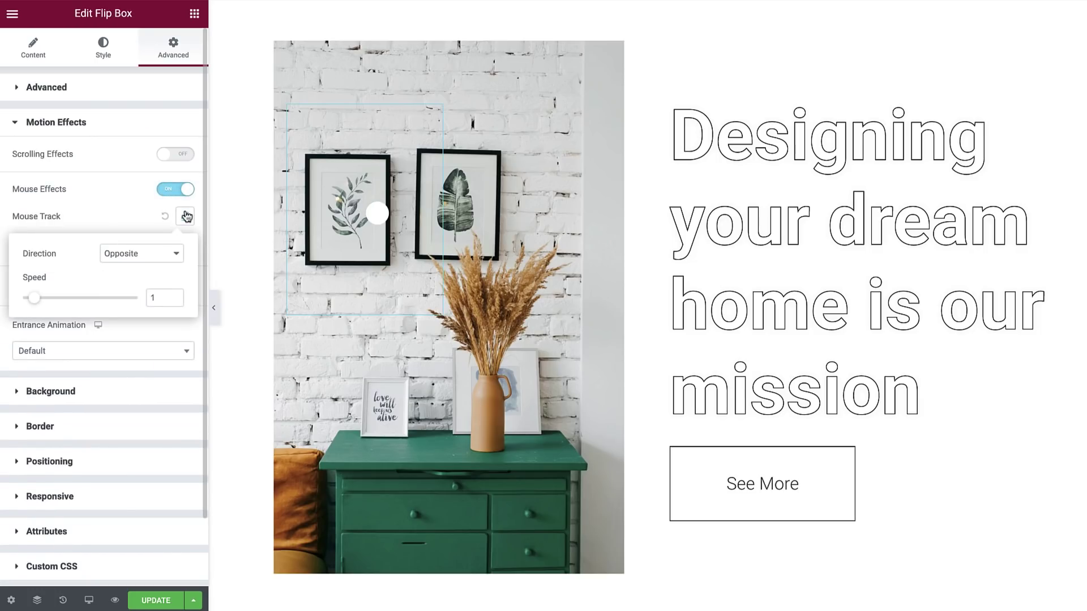
left_click(161, 255)
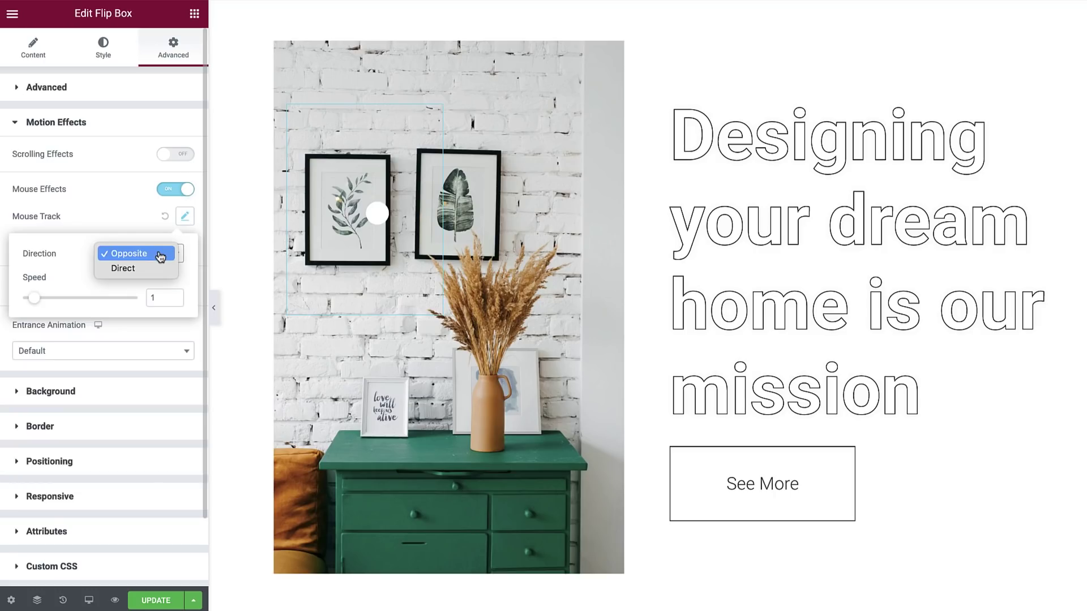
left_click(160, 256)
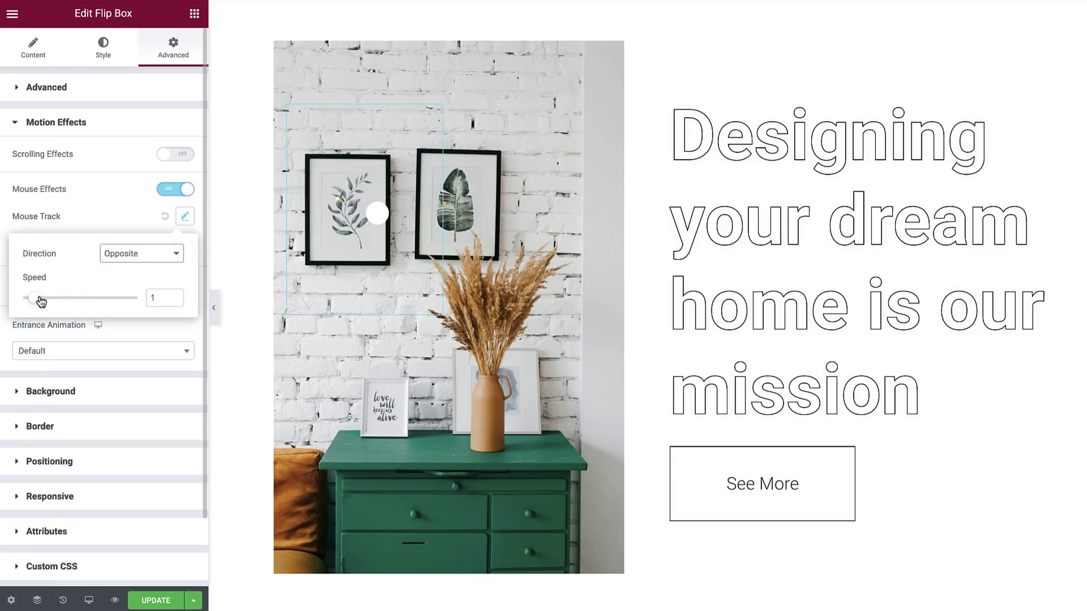
left_click_drag(40, 301, 29, 304)
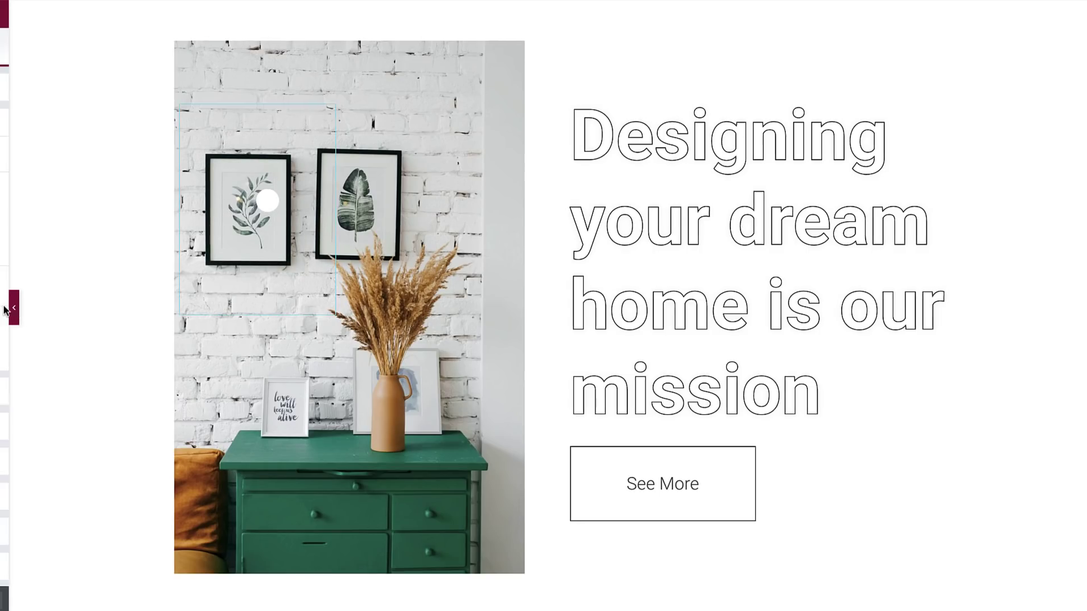
Duplicate the Frame flip box and position the copy at offsets 33 and 38 over the vase.
right_click(363, 213)
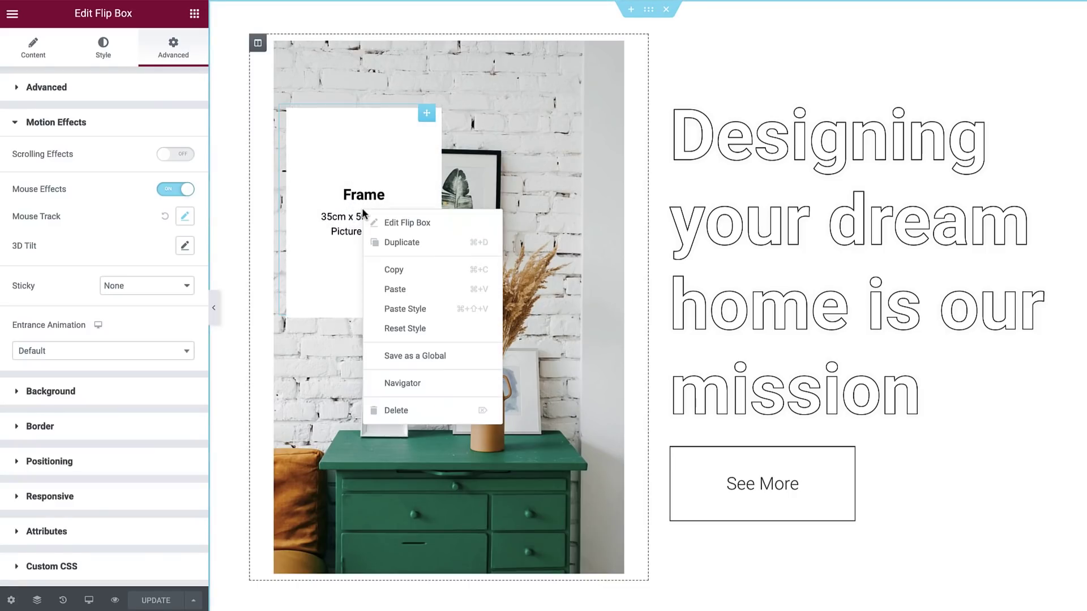
left_click(390, 223)
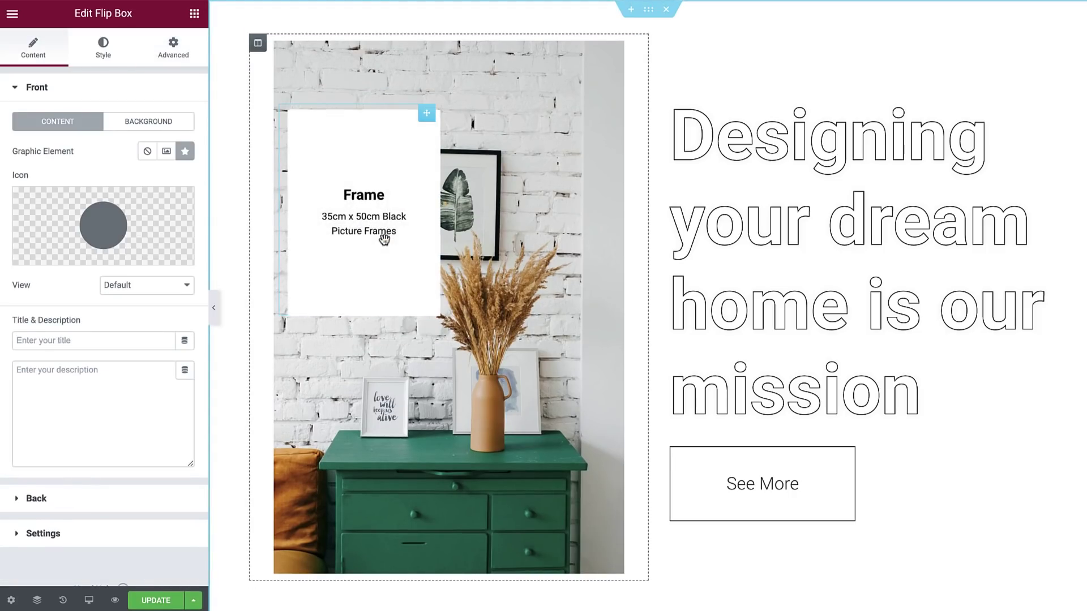
left_click(183, 58)
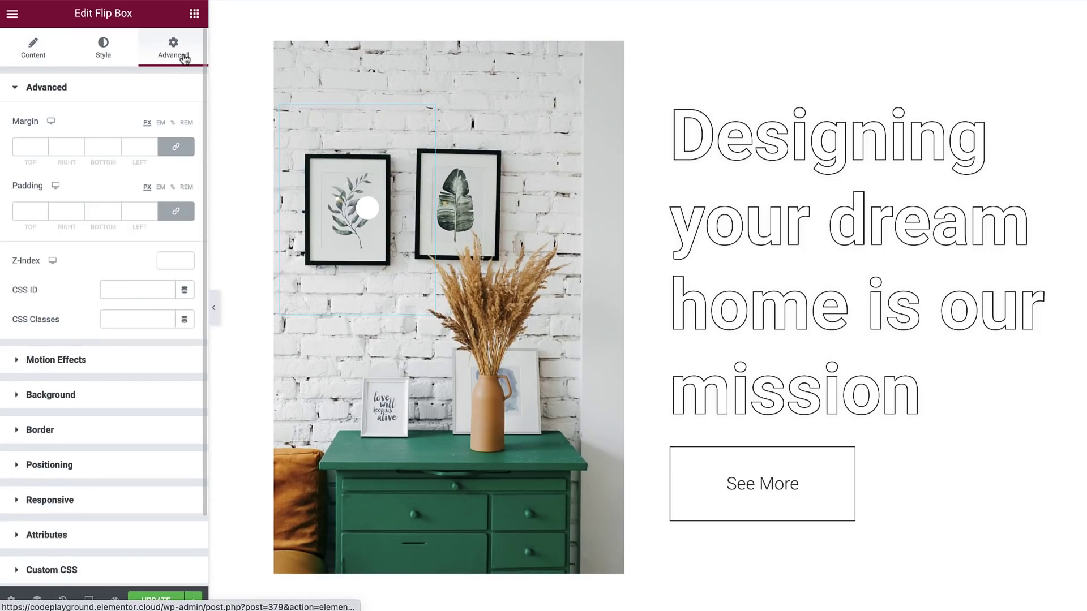
left_click(104, 477)
scroll(113, 470, "down", 4)
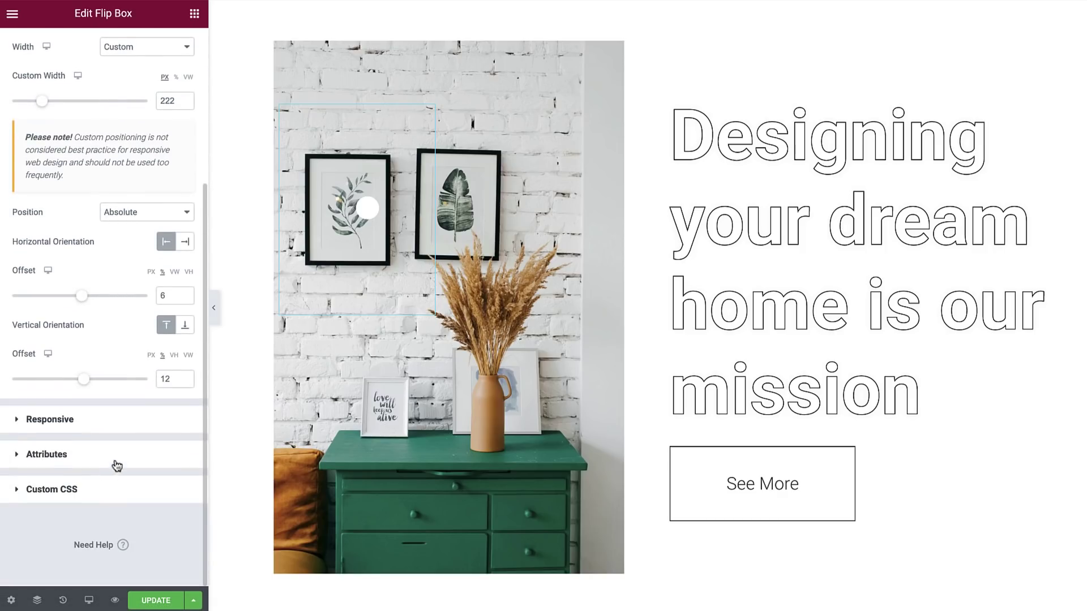
double_click(165, 296)
type("33")
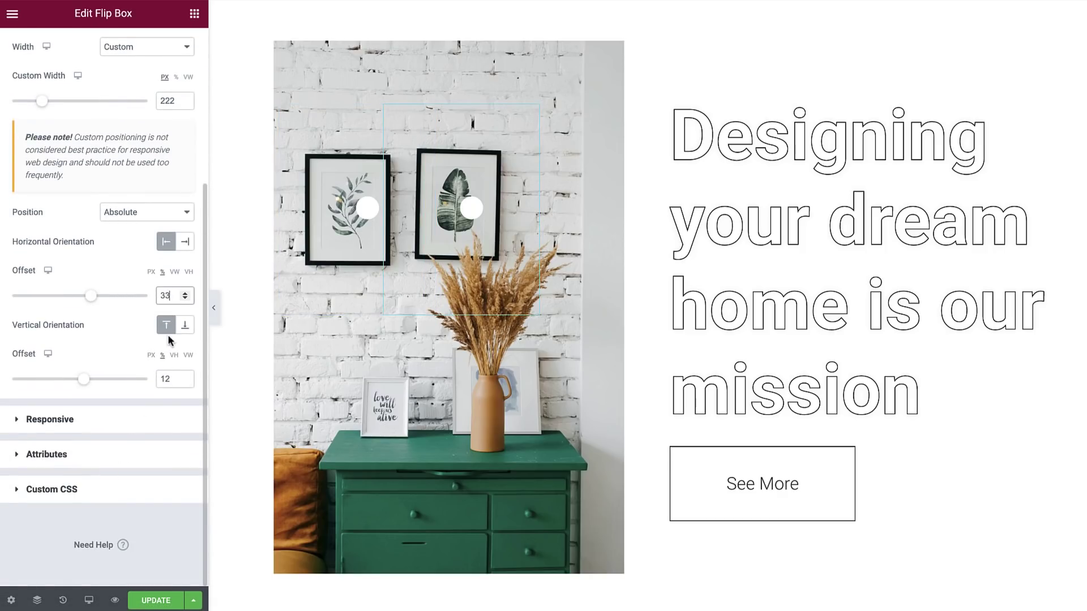
double_click(166, 379)
type("38")
scroll(168, 379, "up", 1)
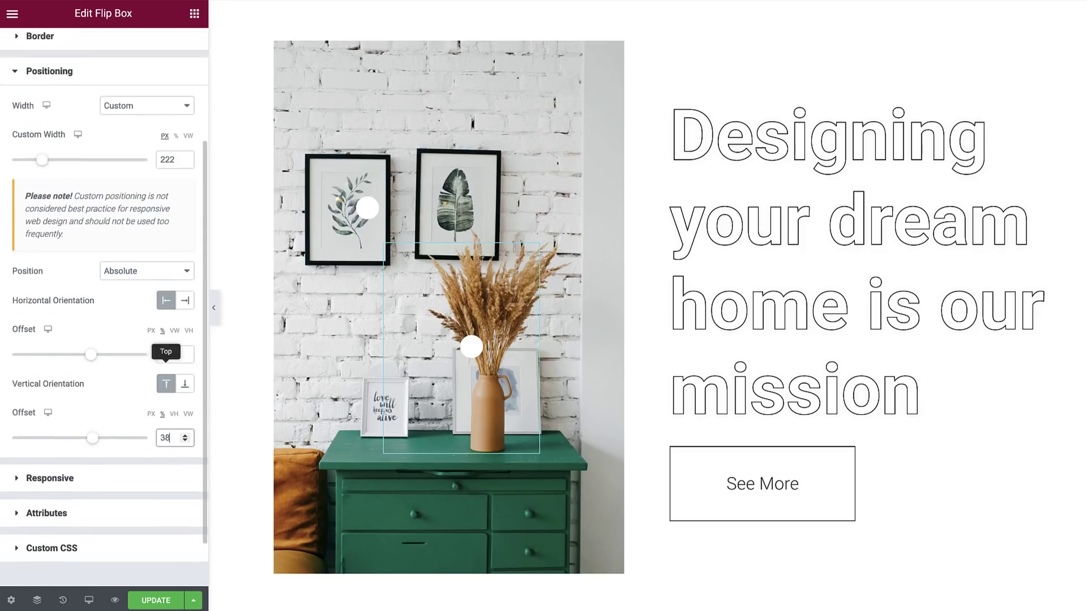
scroll(167, 379, "up", 2)
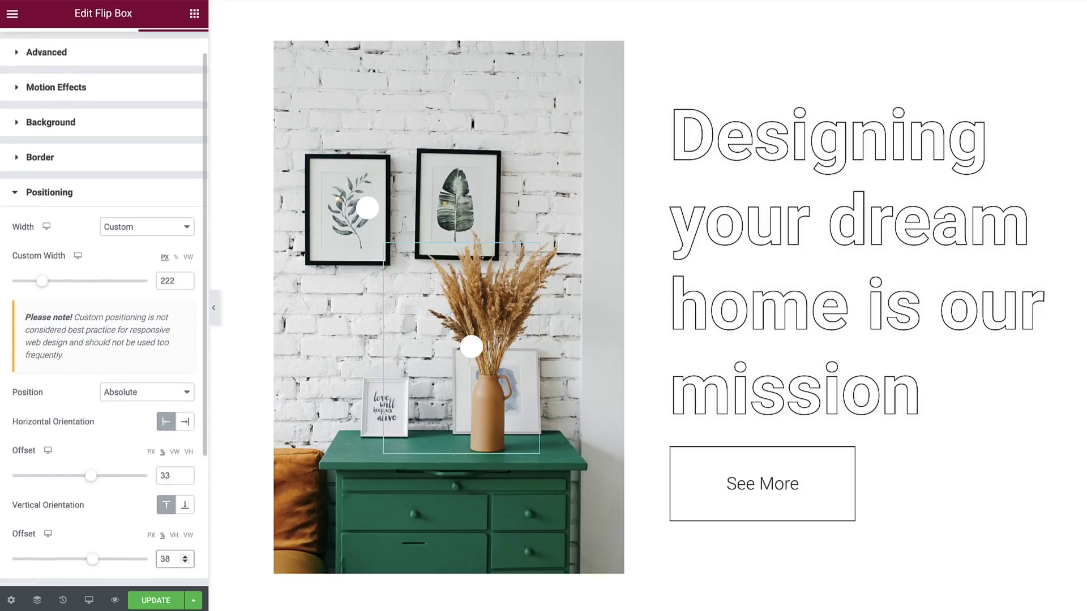
Set the copy's Mouse Track direction to Direct.
left_click(132, 100)
left_click(185, 217)
left_click(158, 256)
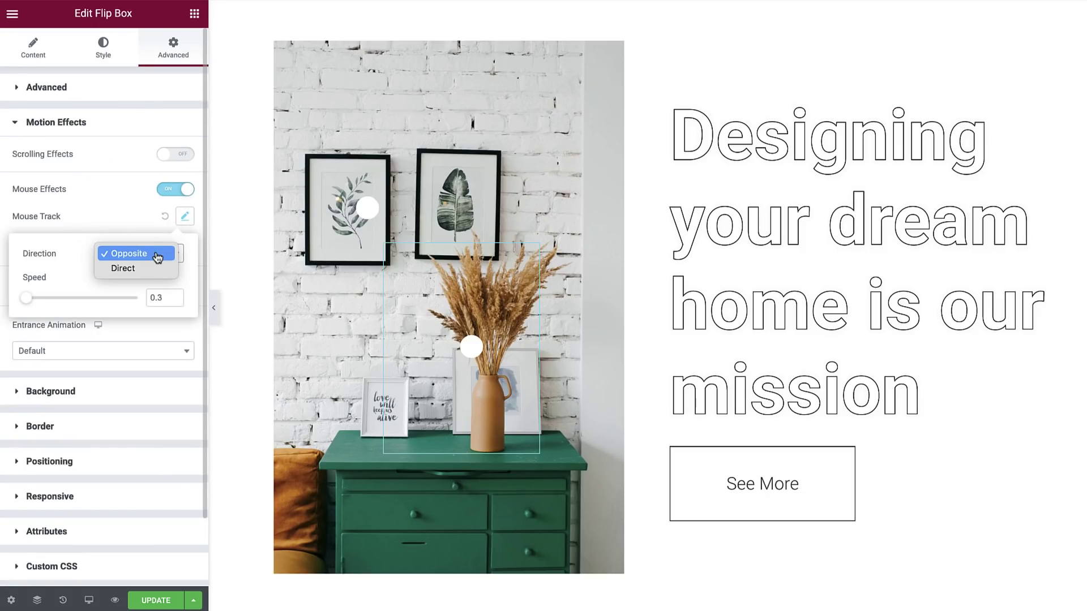
left_click(137, 269)
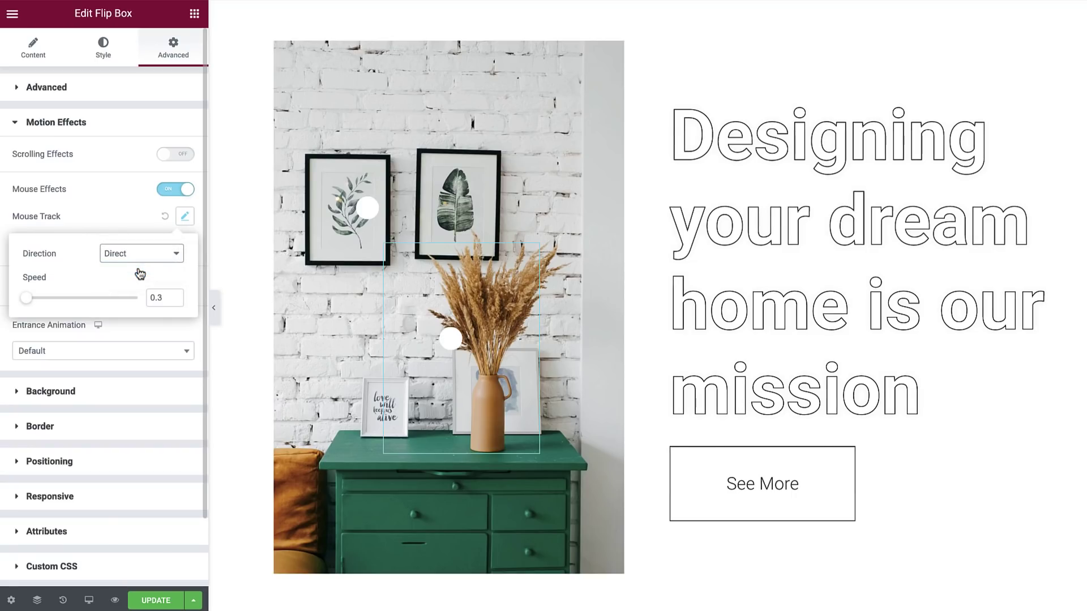
Change the back title to 'Vase' and description to 'Ceramic Pot at it's natural color'.
left_click(57, 44)
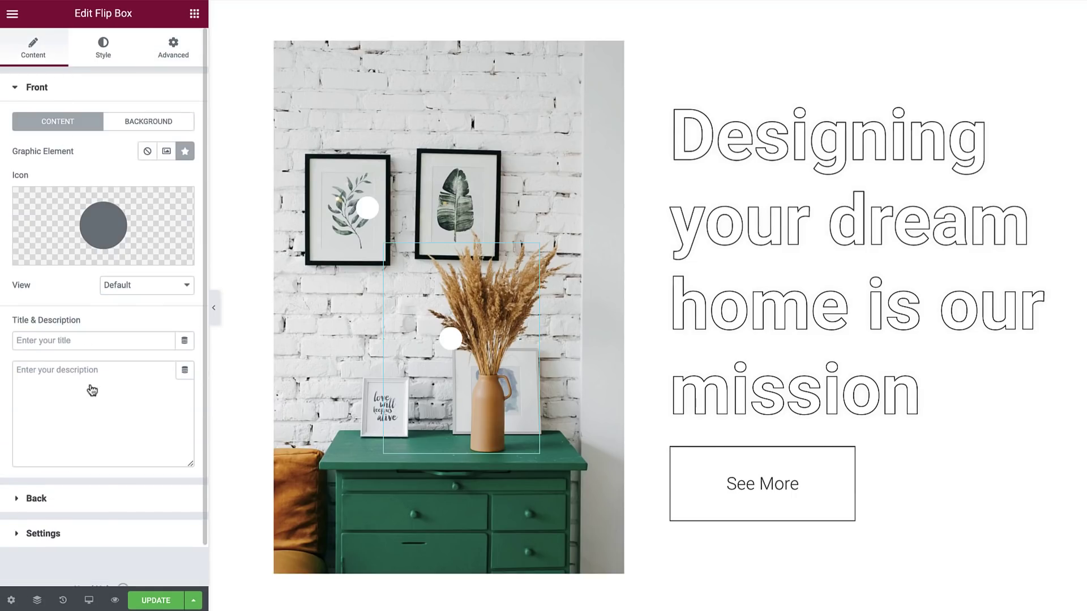
left_click(104, 502)
double_click(35, 203)
type("Vase")
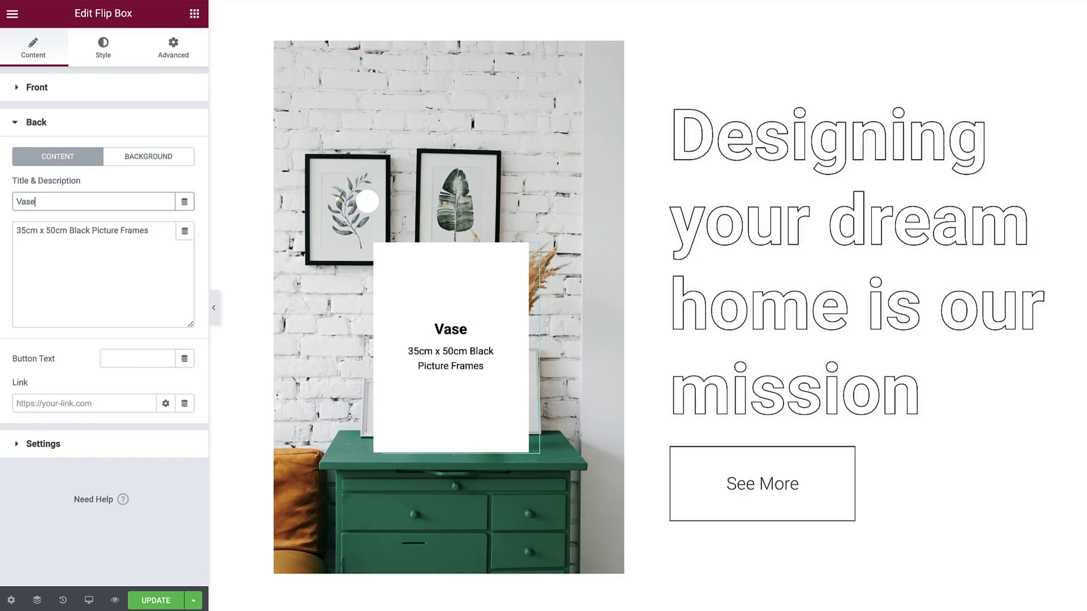
triple_click(46, 237)
type("Ceramic Pot at it's natural color")
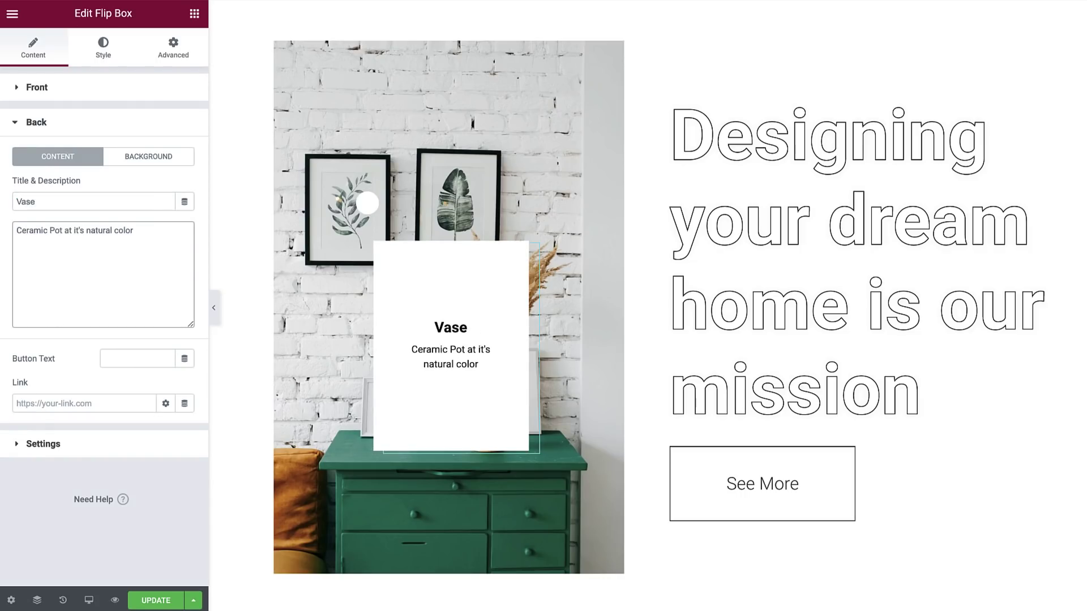
left_click(101, 126)
Duplicate the Frame flip box again and position it at offsets 12 and 68 on the cabinet.
right_click(366, 219)
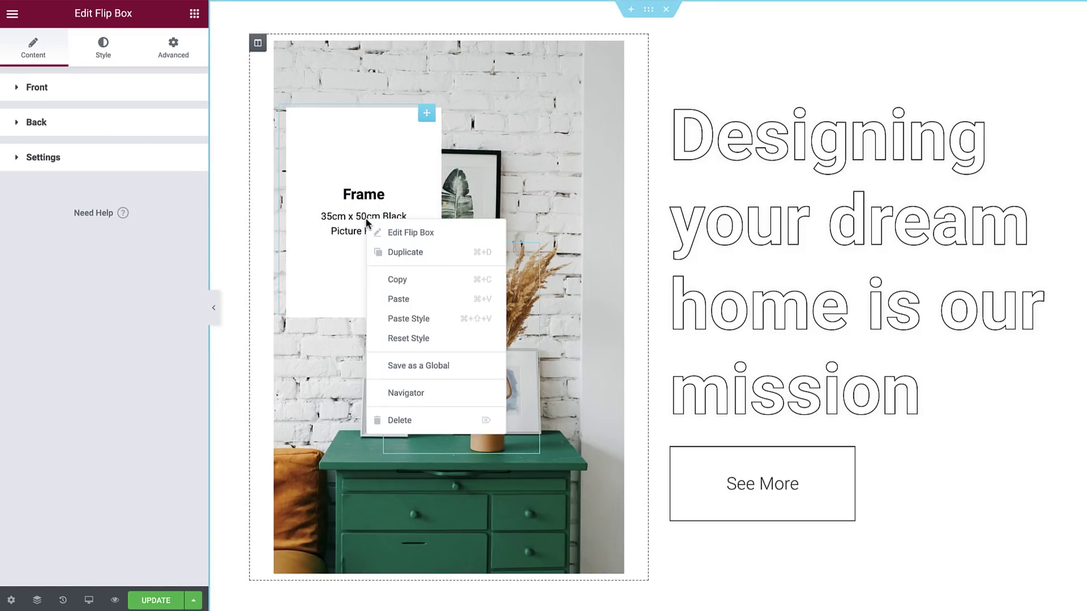
left_click(395, 254)
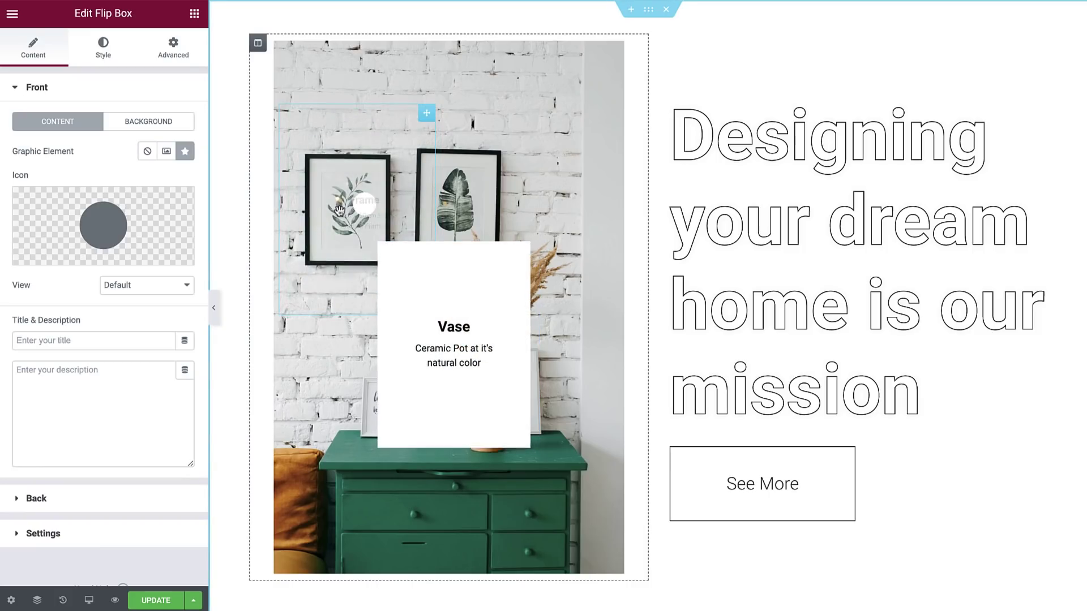
left_click(182, 61)
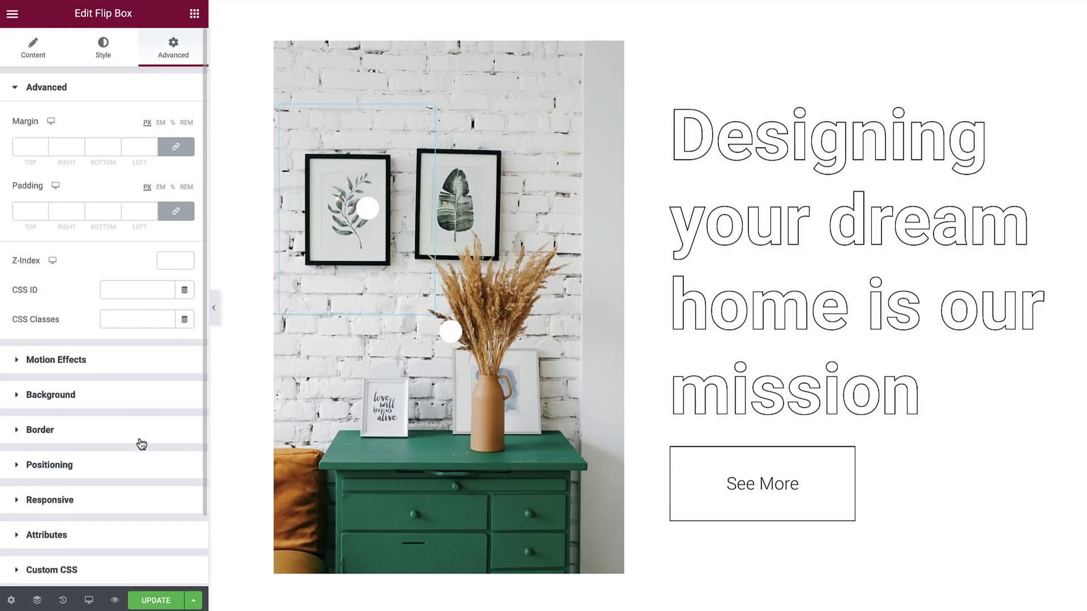
left_click(141, 471)
scroll(142, 470, "down", 2)
double_click(167, 295)
type("12")
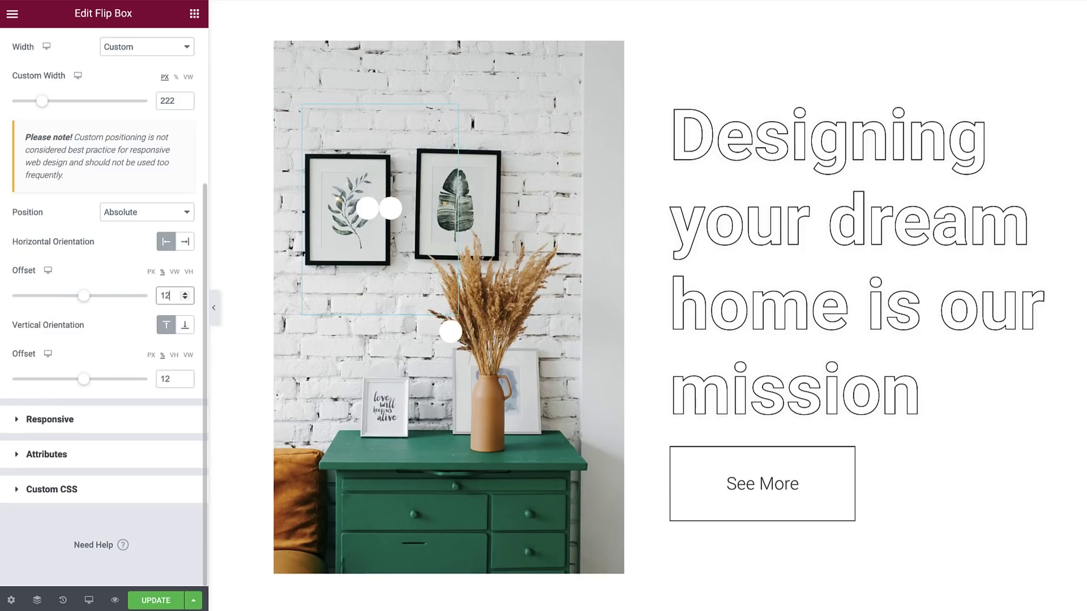
double_click(166, 379)
type("68")
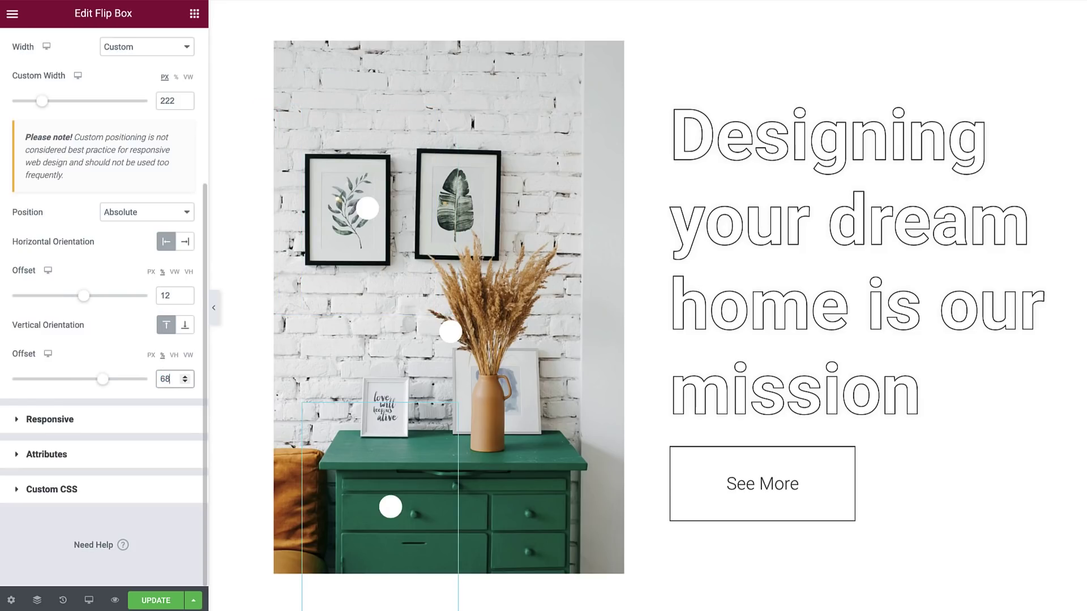
scroll(104, 306, "up", 4)
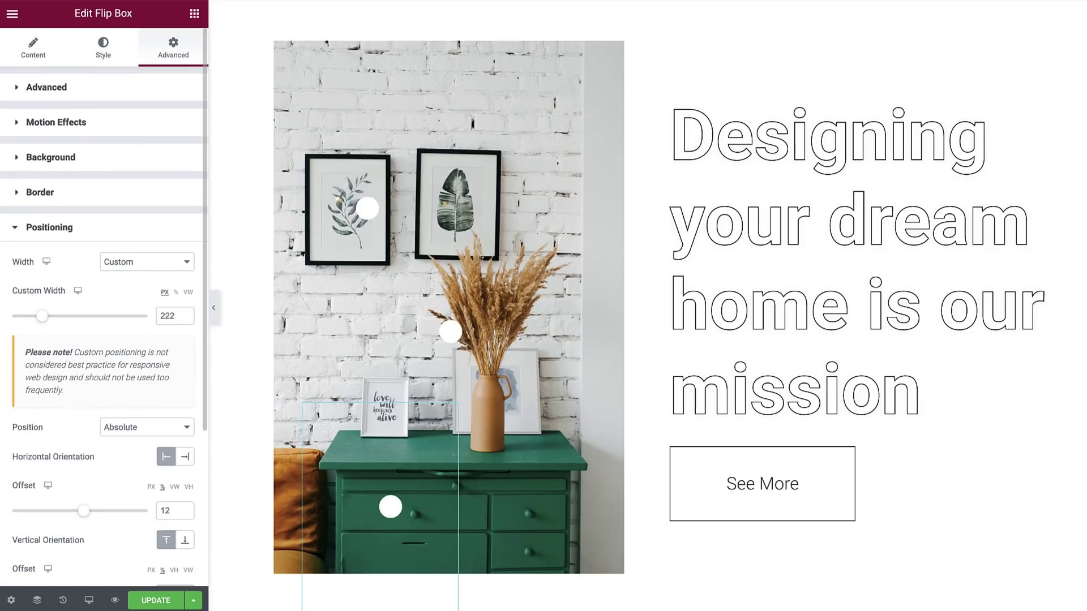
Change the back title to 'Cabinet' and description to '60s Cabinet in Jade green color'.
left_click(32, 62)
left_click(101, 498)
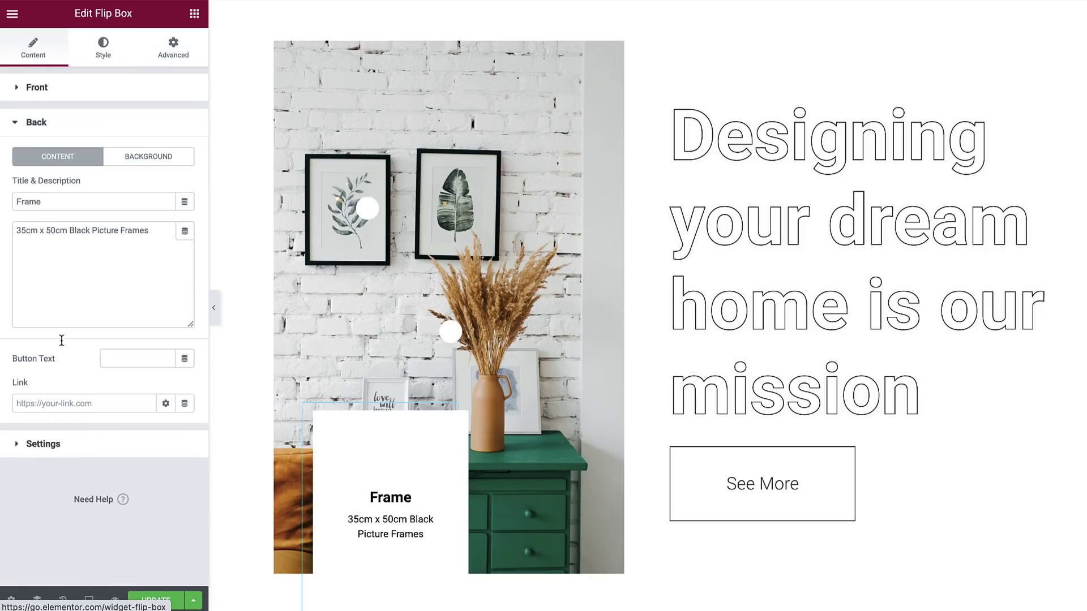
double_click(49, 201)
type("Cabinet")
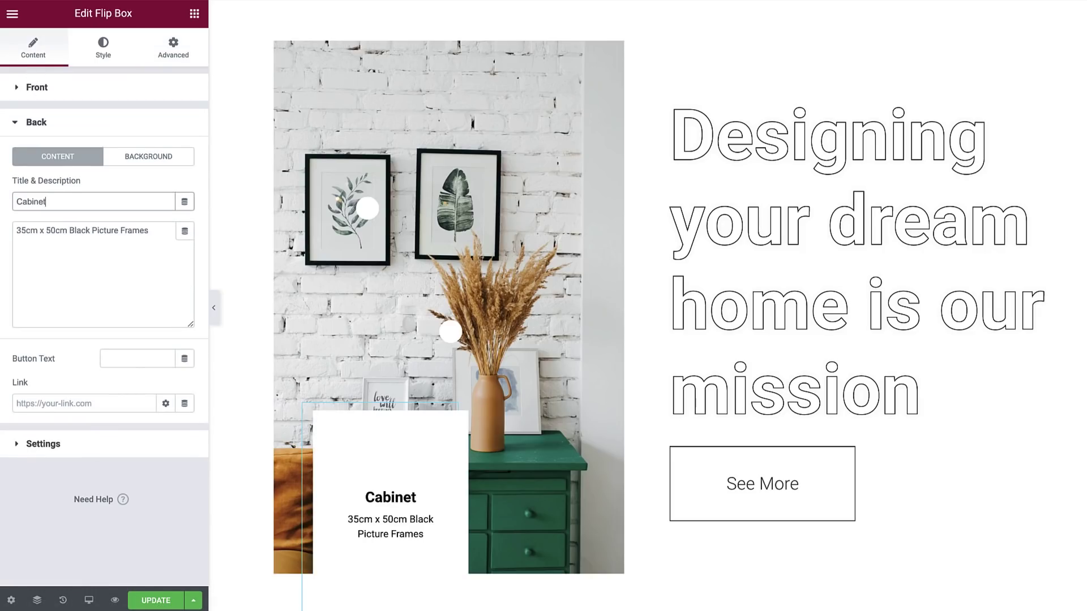
left_click(46, 231)
key("ctrl+a")
type("60s Cabinet in Jade green color")
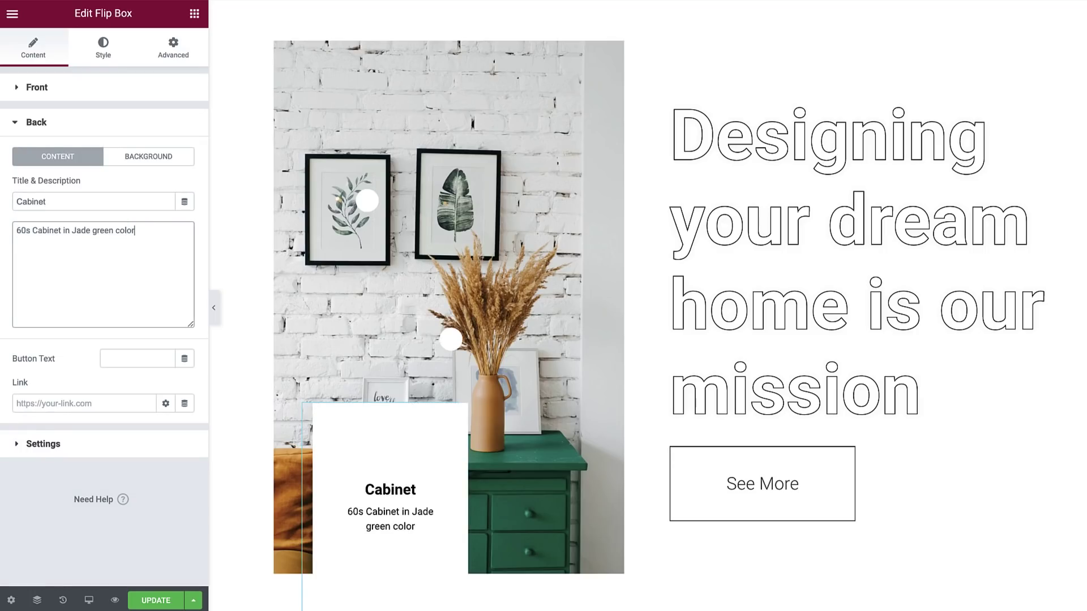
left_click(105, 125)
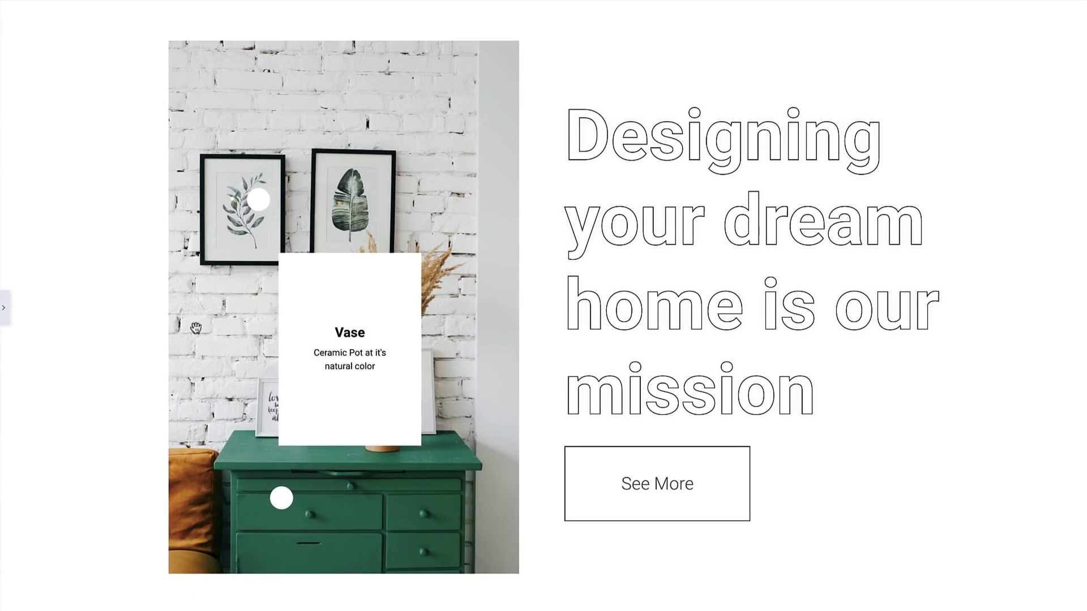
Hover over the hotspots to test them, then preview the page at tablet and mobile widths.
mouse_move(255, 197)
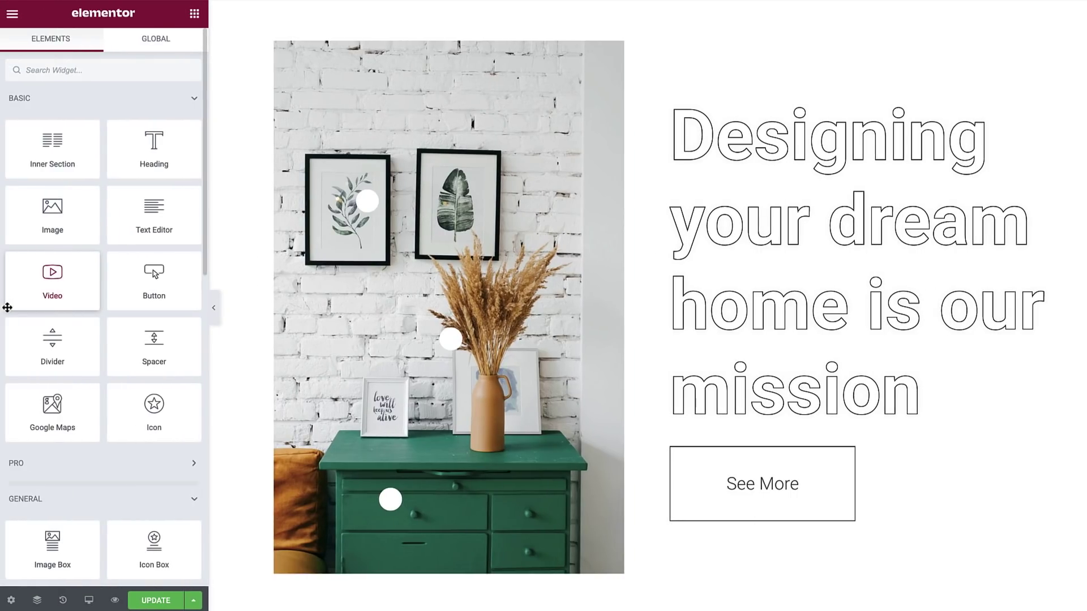
left_click(89, 600)
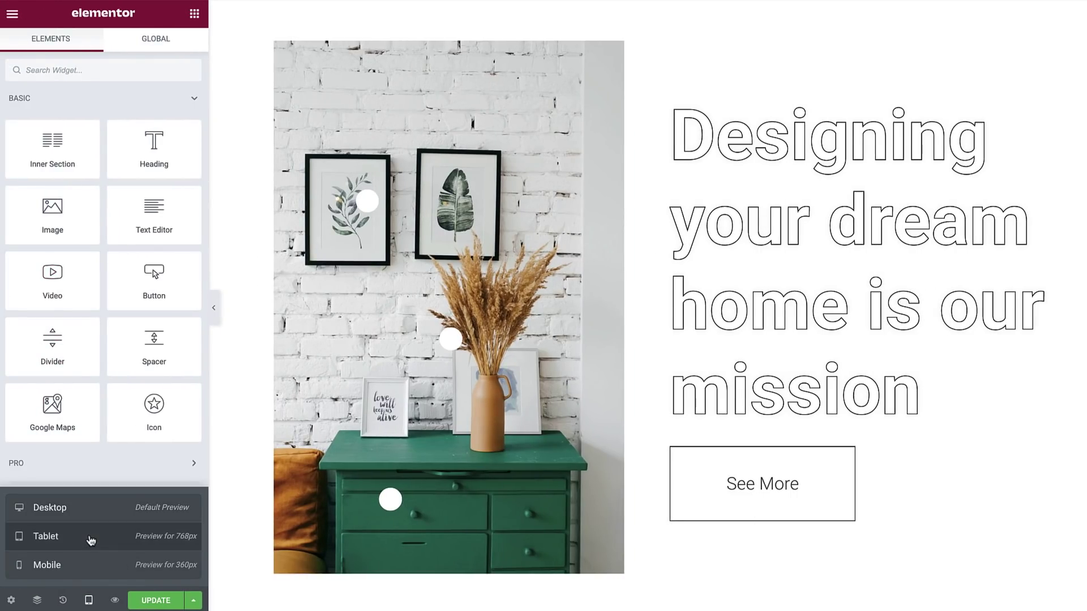
left_click(90, 538)
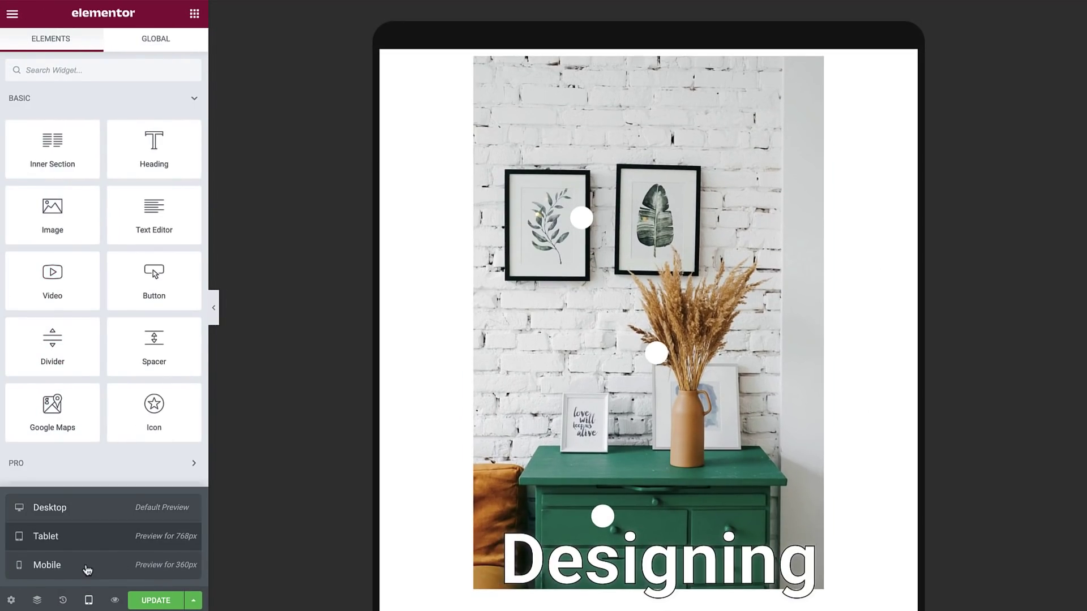
left_click(87, 571)
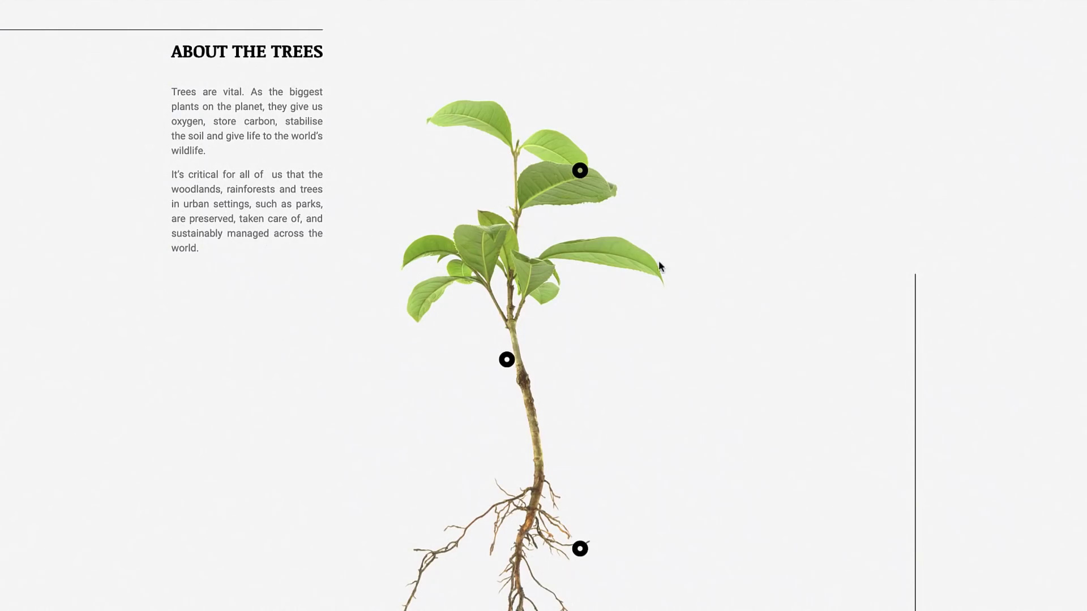
mouse_move(584, 186)
mouse_move(517, 363)
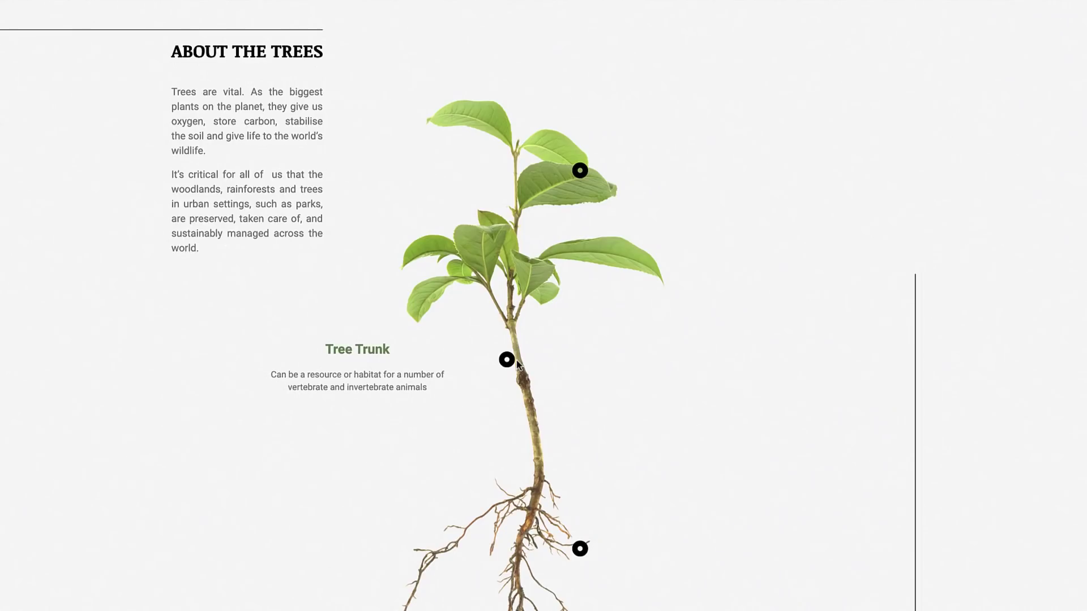